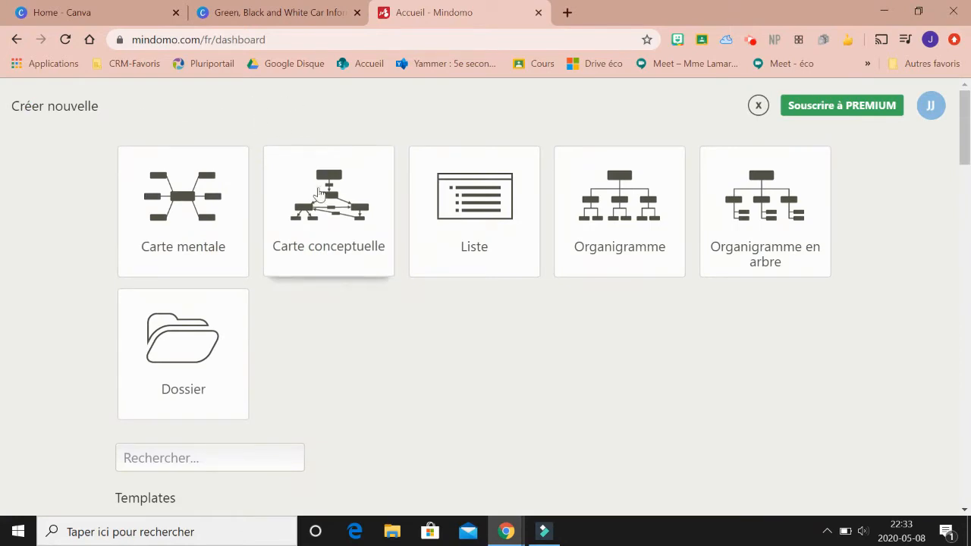
- Create a new Carte conceptuelle and name its central topic "Jules César"
left_click(319, 245)
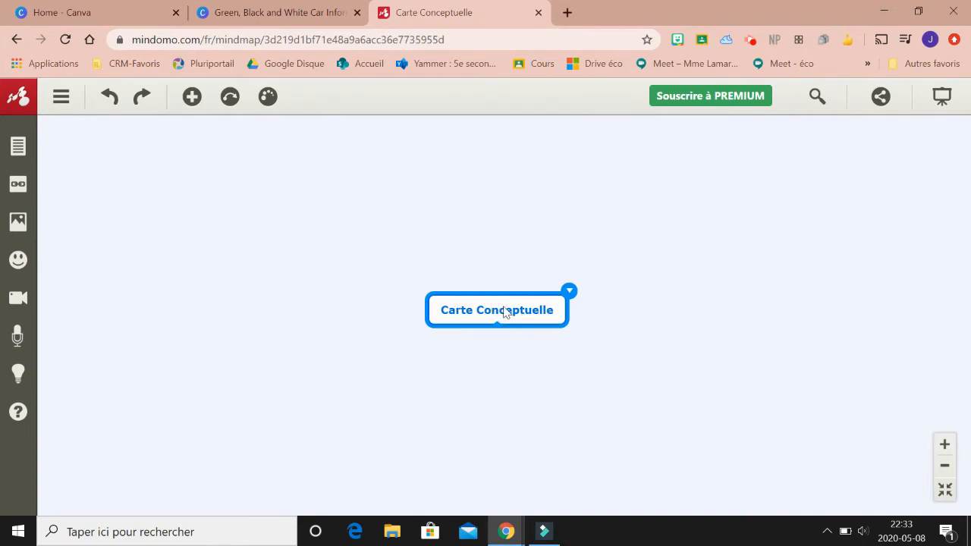
double_click(504, 312)
type("Jules César")
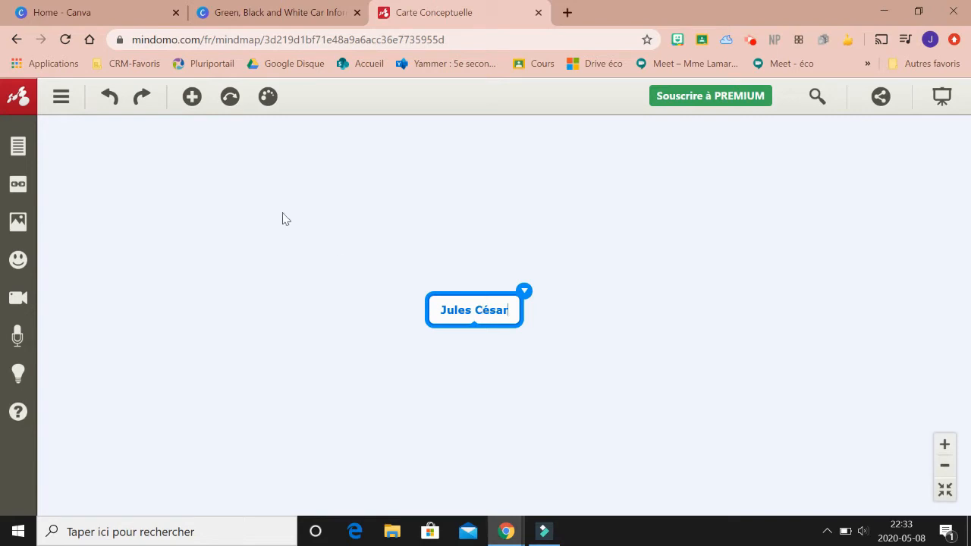
- Add a main topic linked from Jules César and name it "Les Romains"
left_click(191, 97)
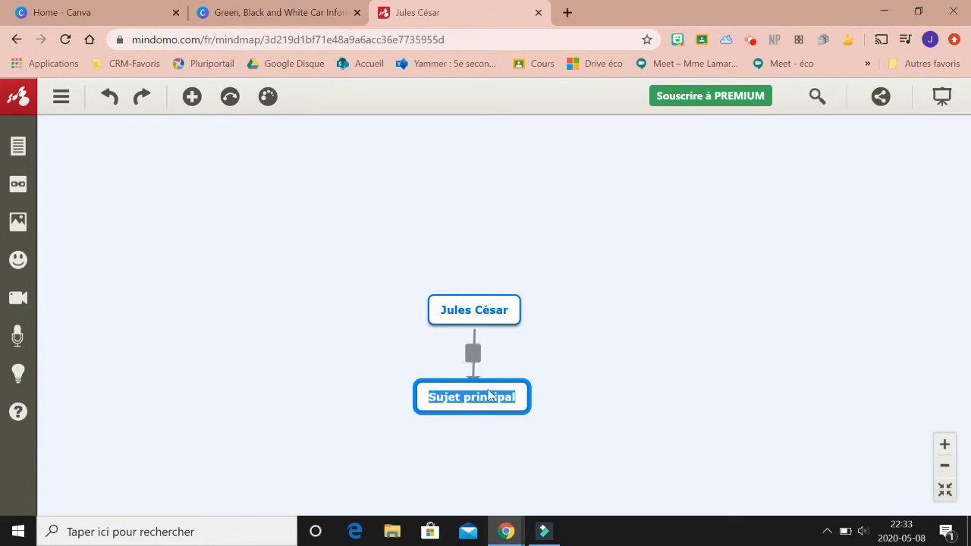
left_click(473, 352)
left_click(469, 396)
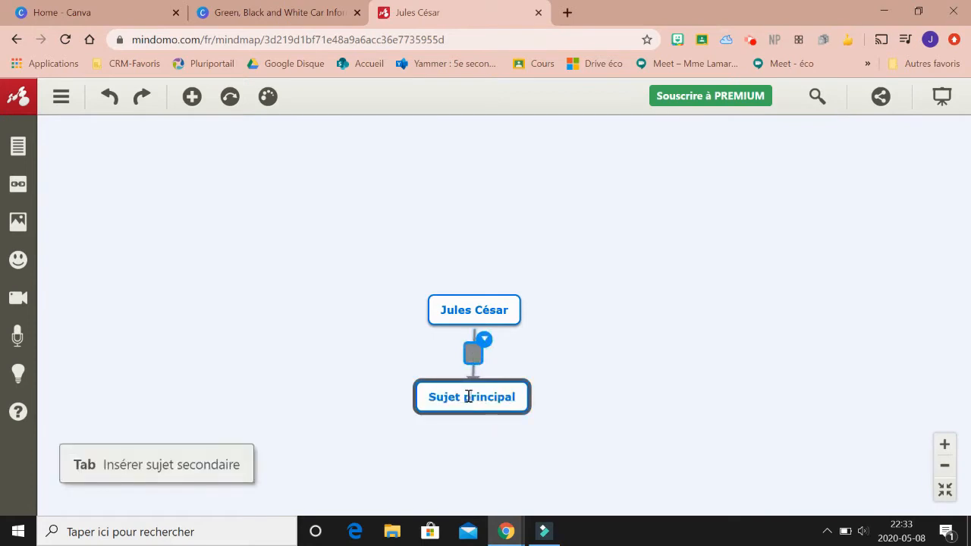
double_click(469, 396)
type("les")
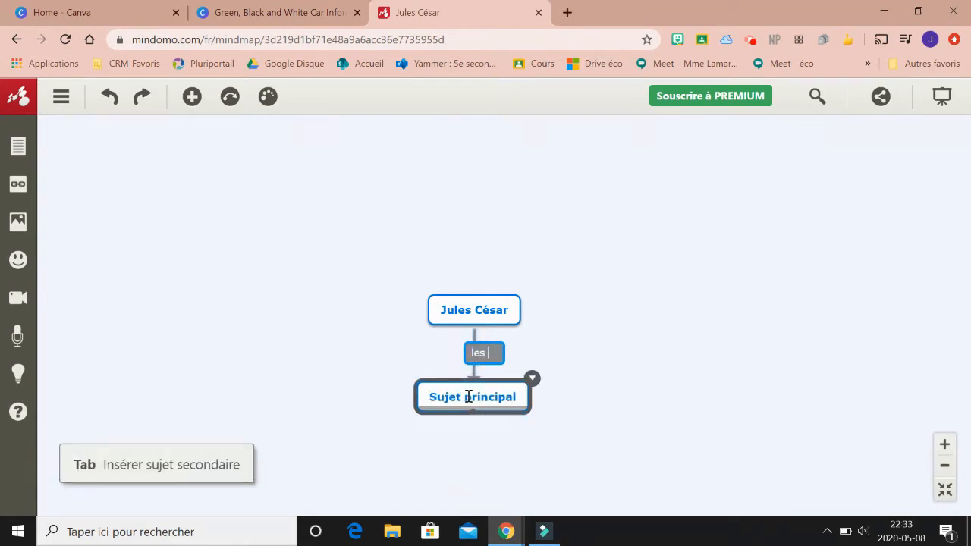
left_click(468, 396)
double_click(469, 397)
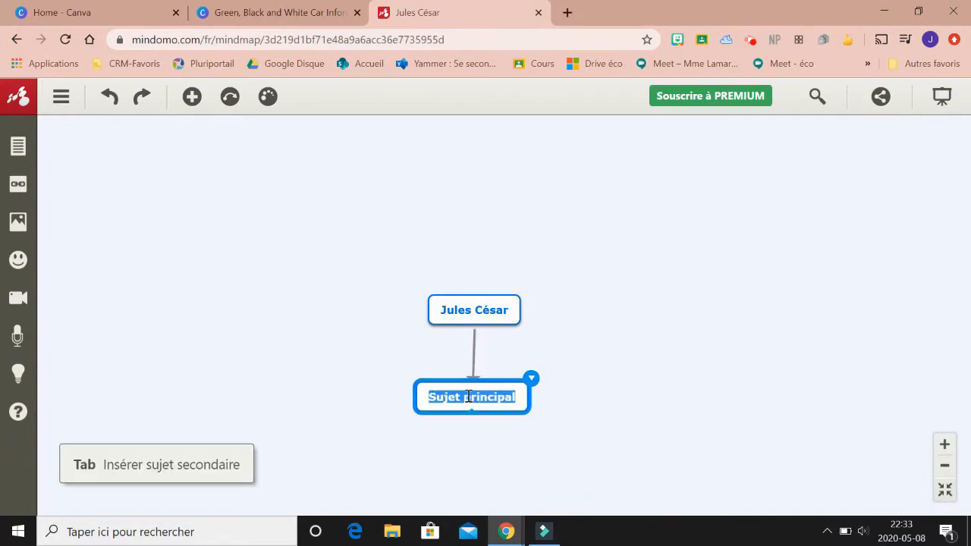
type("les é")
key("BackSpace")
key("BackSpace")
key("BackSpace")
key("BackSpace")
key("BackSpace")
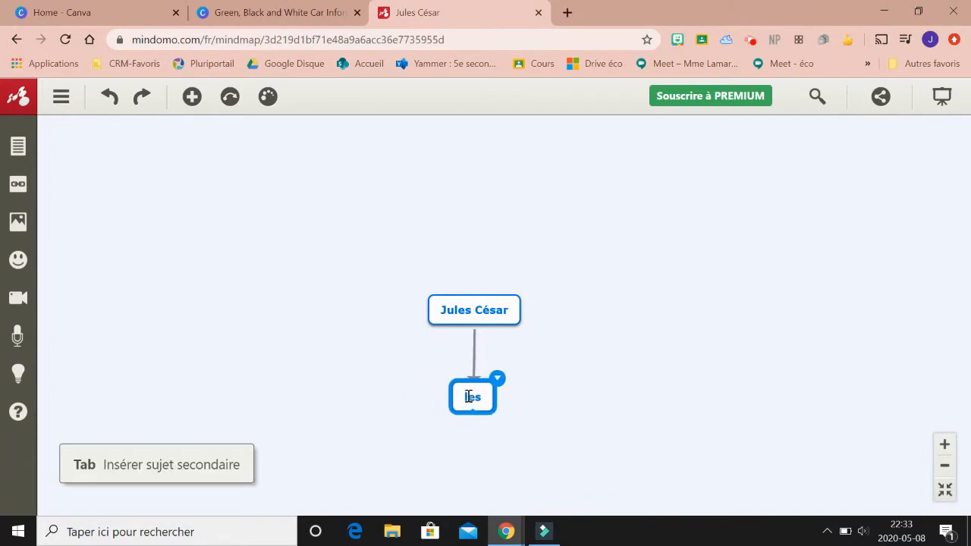
type("Les Ro")
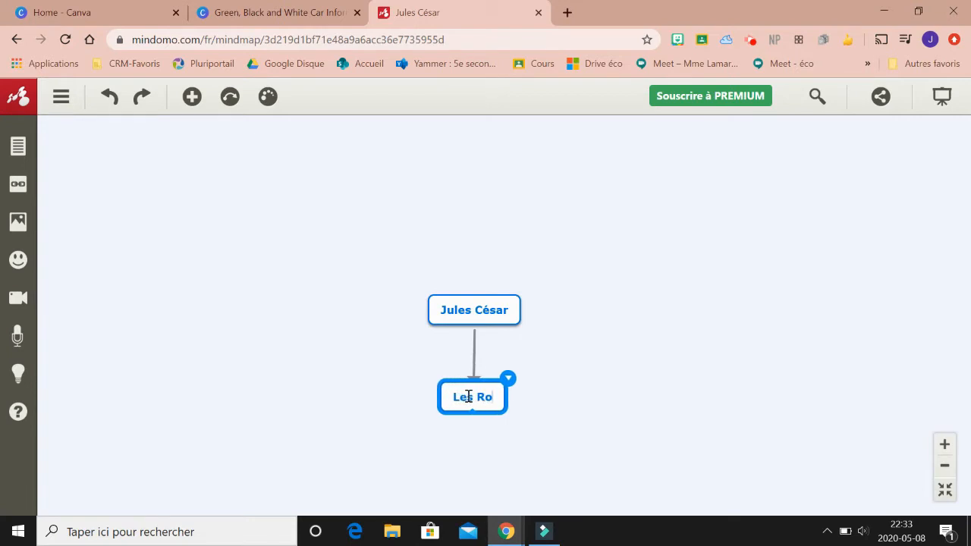
type("mains")
- Label the connector between Jules César and Les Romains "dirigeait"
left_click(476, 351)
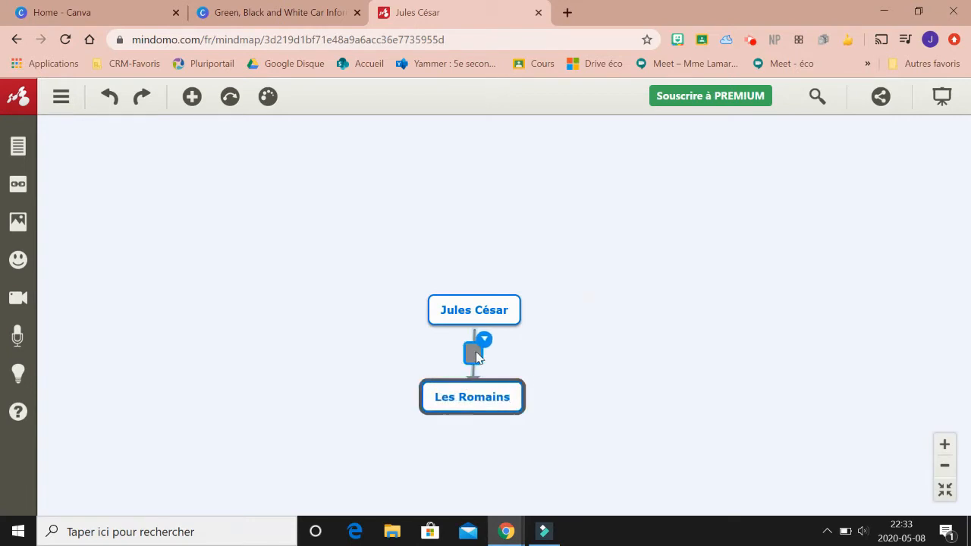
type("dirigeait")
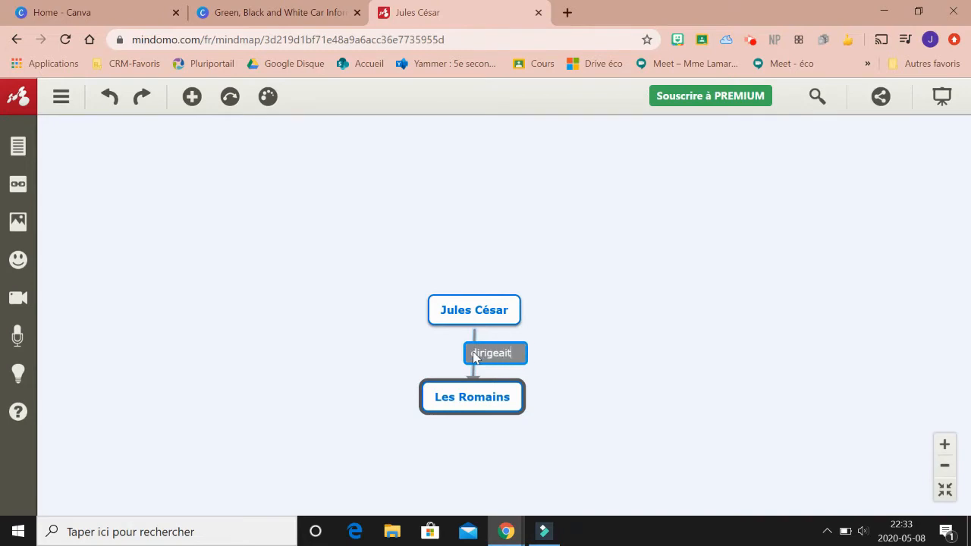
key("Return")
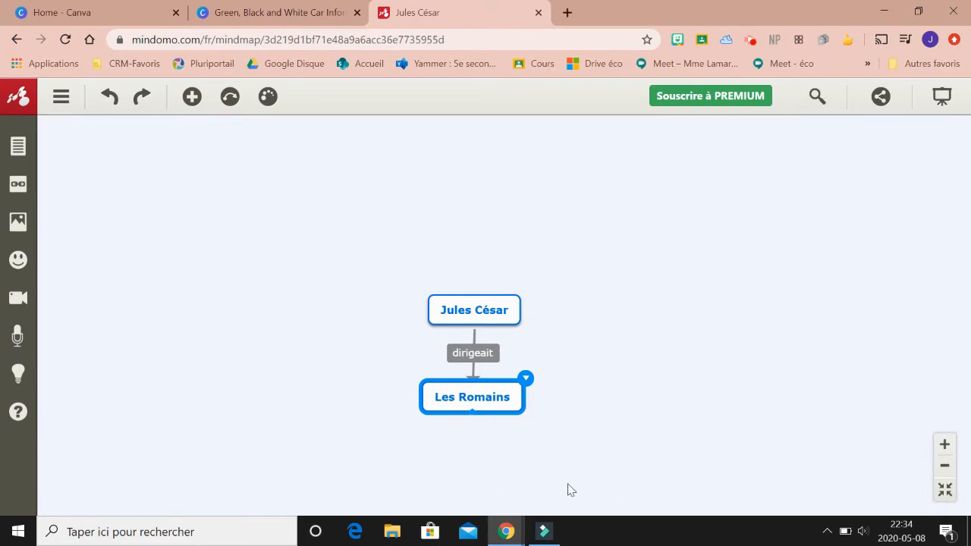
- Try a purple fill on the Jules César topic, and remove the fill again
left_click(504, 317)
left_click(524, 292)
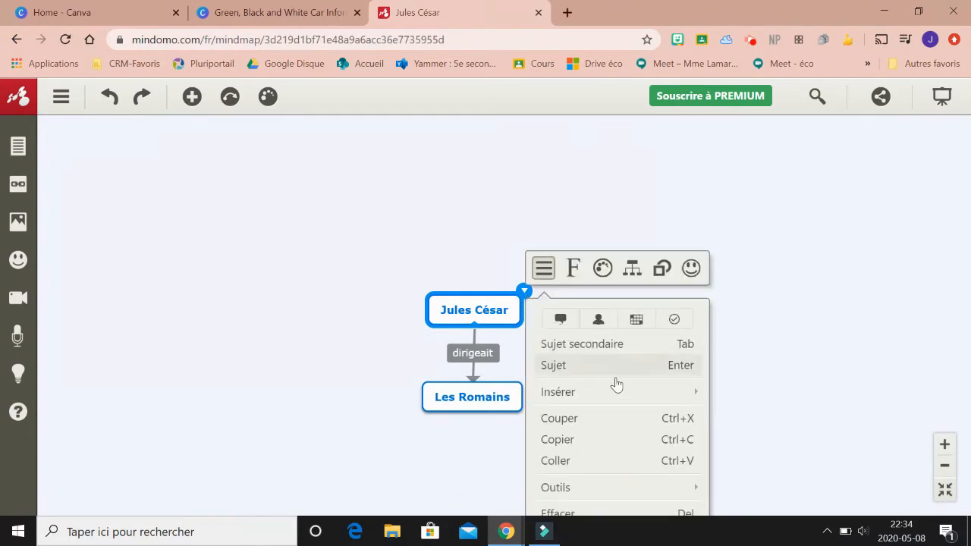
left_click(574, 268)
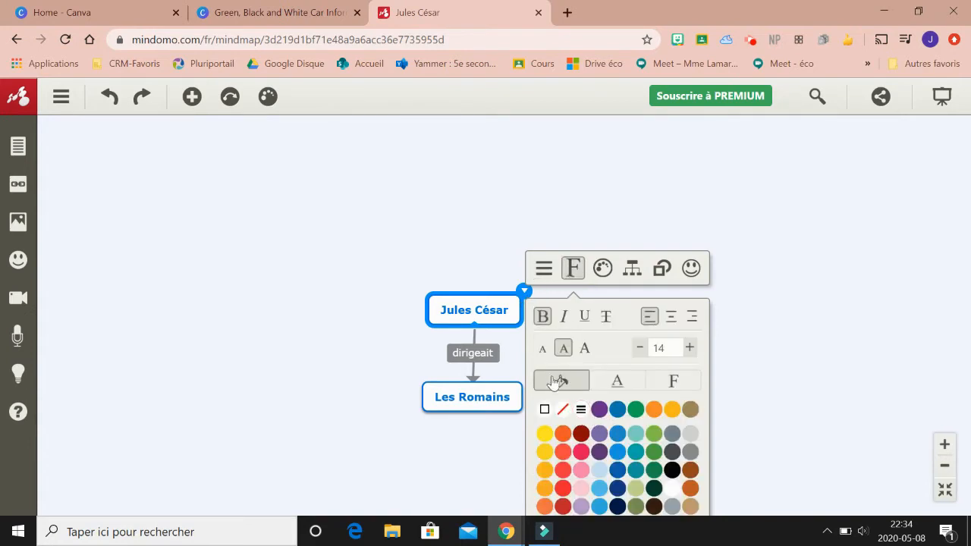
left_click(599, 410)
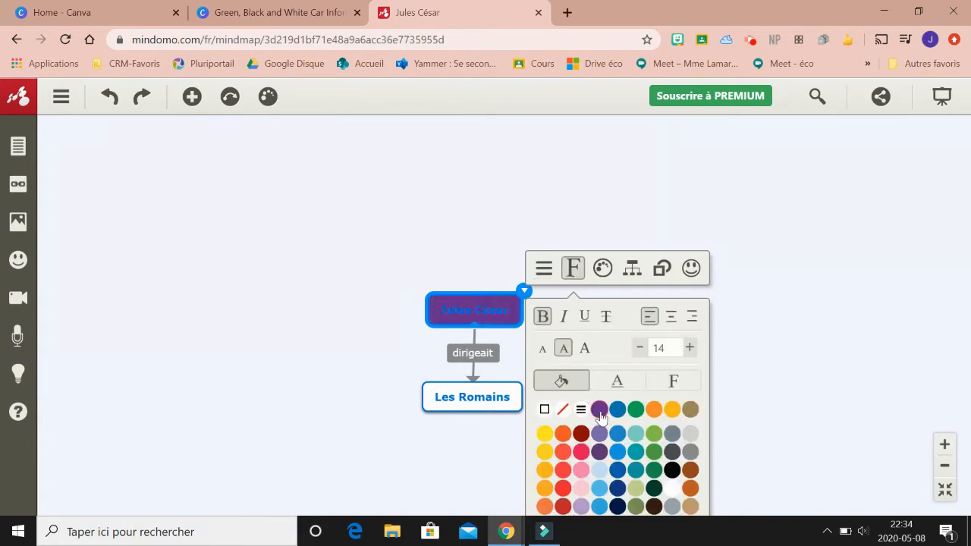
left_click(560, 410)
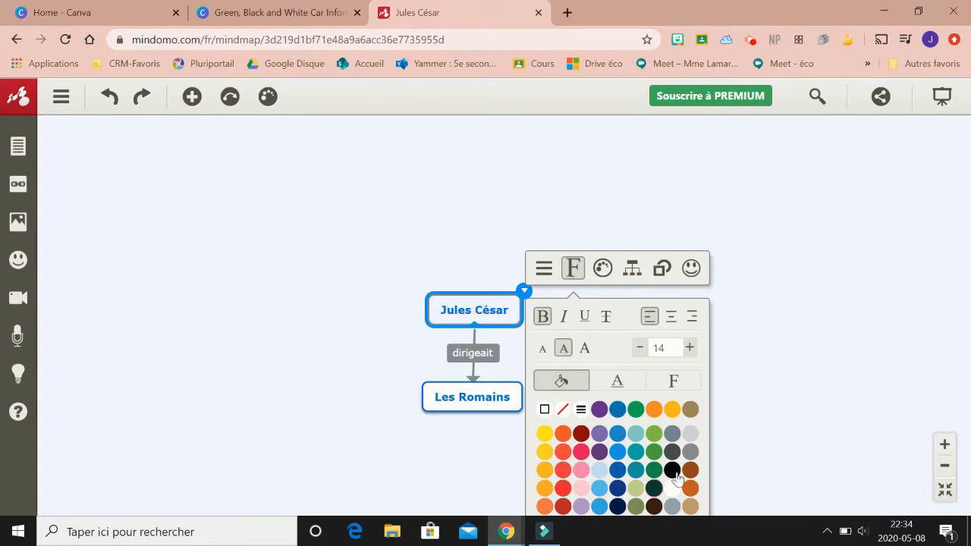
- Set the font of the Jules César topic to Geneva
left_click(619, 381)
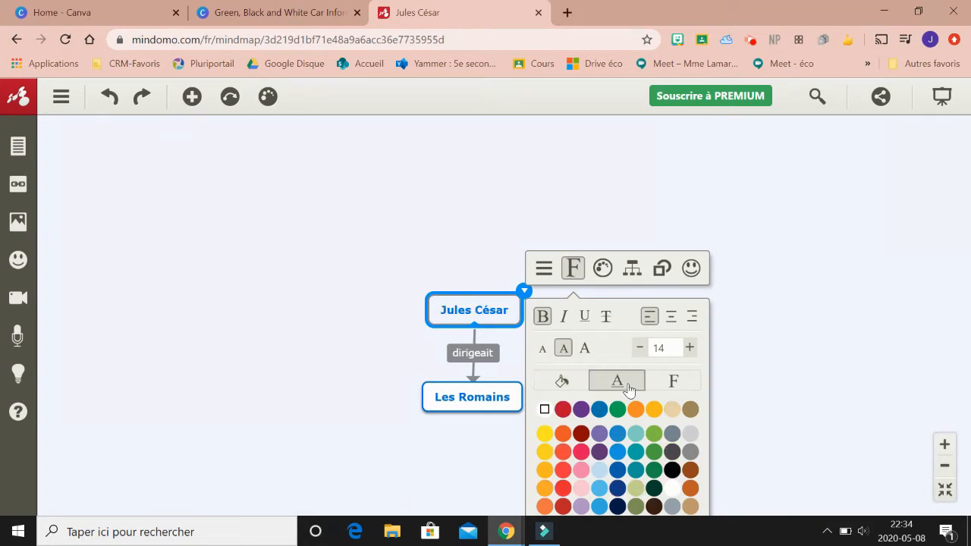
left_click(677, 385)
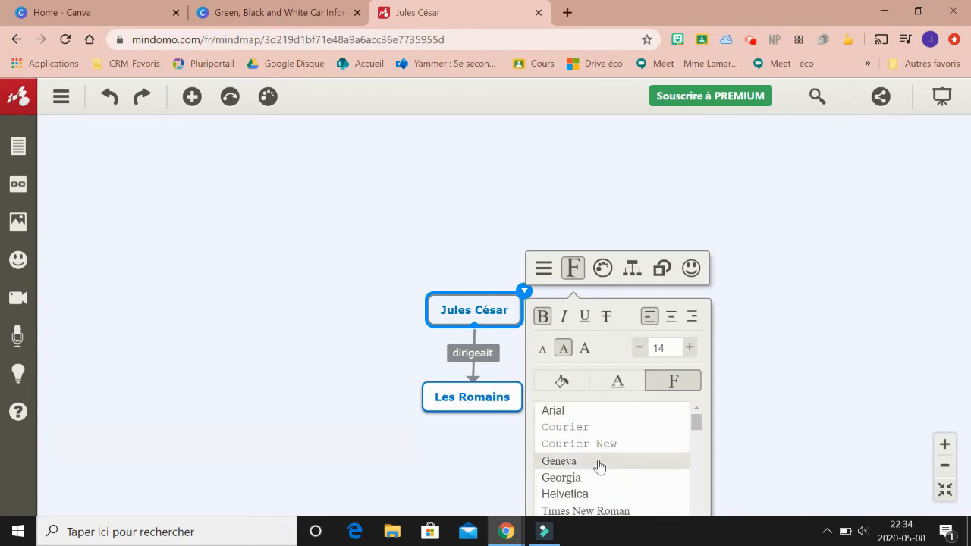
left_click(599, 462)
left_click(618, 385)
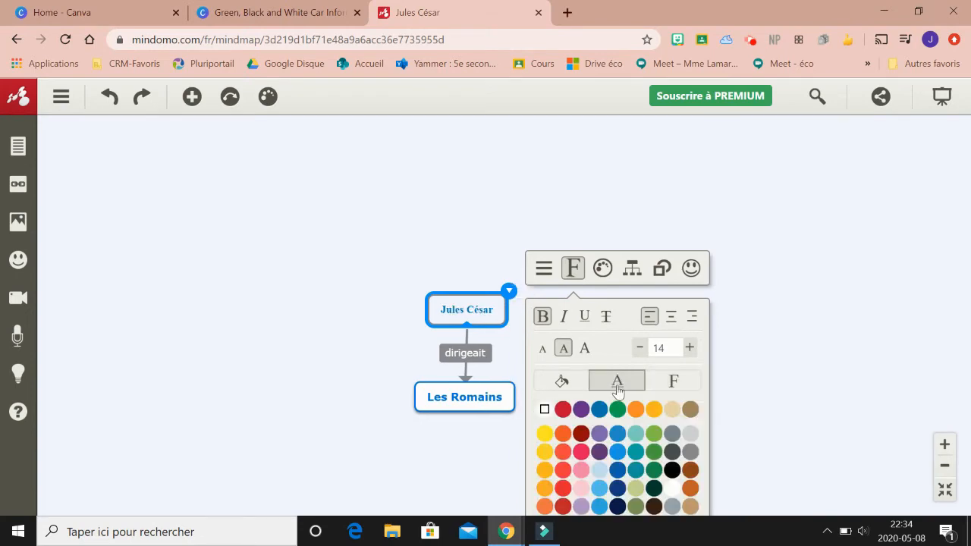
- Apply the purple topic style to the Jules César topic
left_click(565, 387)
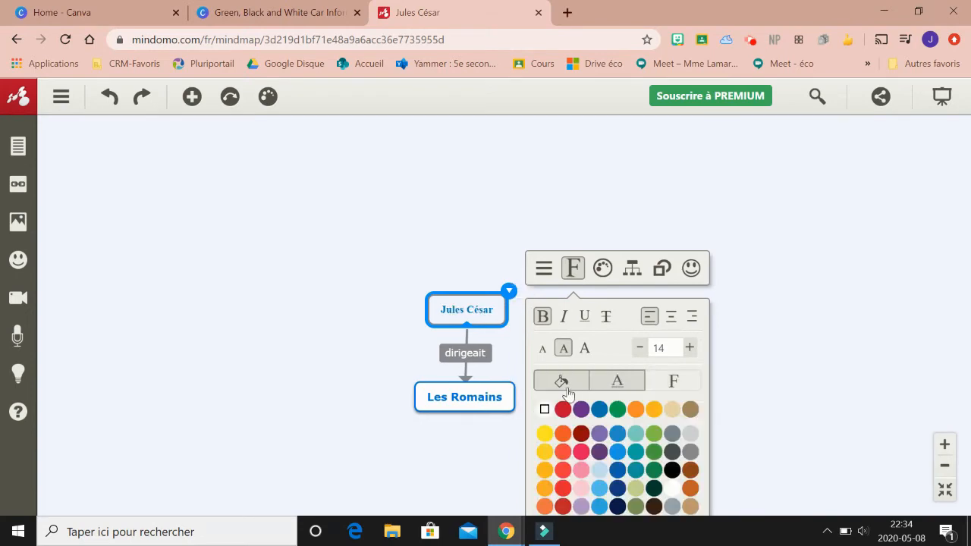
left_click(603, 278)
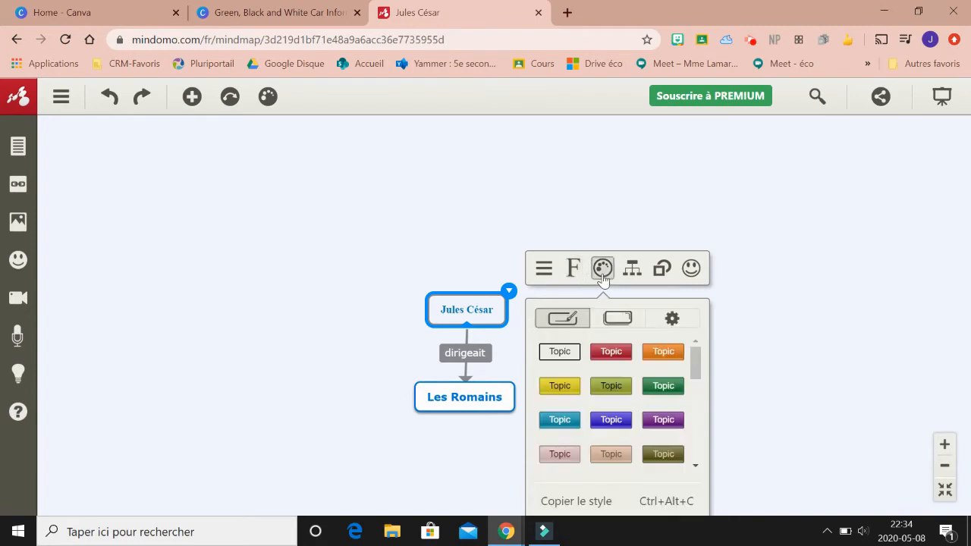
left_click(667, 423)
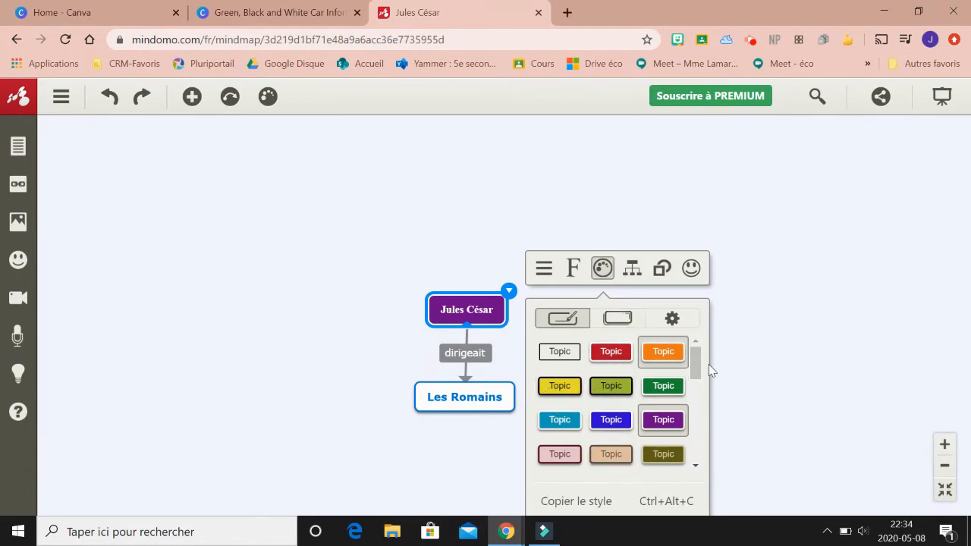
- Try the rounded and square-cornered rectangle shapes on the Jules César topic, and restore its default shape
left_click(661, 269)
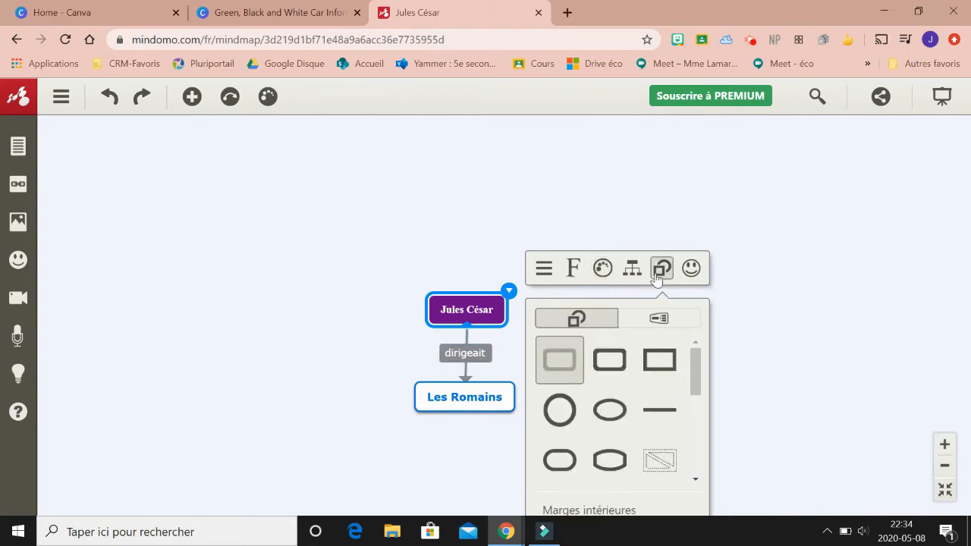
left_click(612, 357)
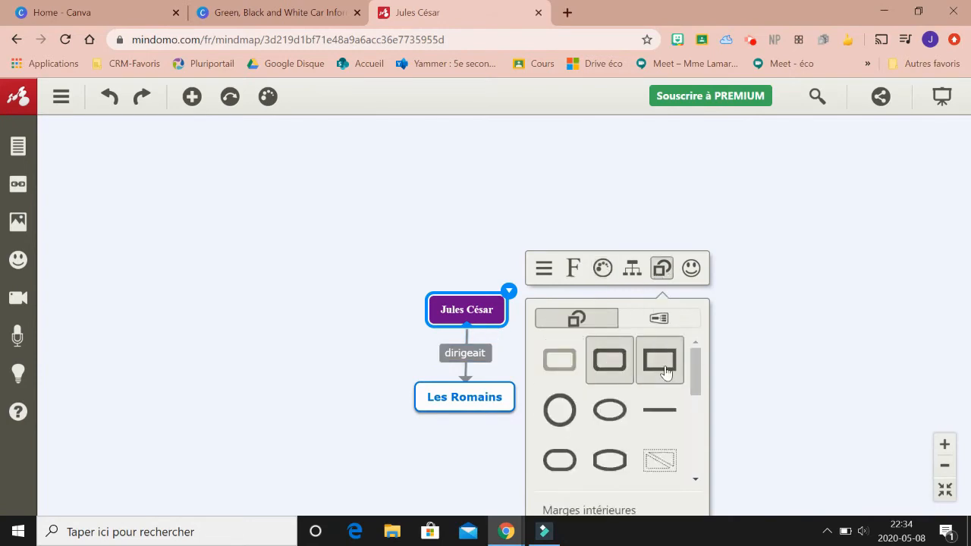
left_click(649, 365)
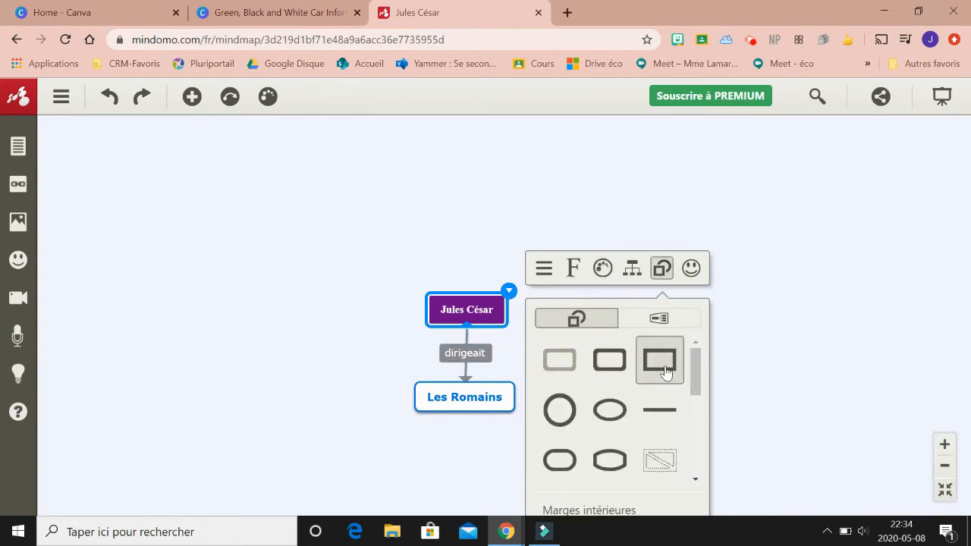
left_click(561, 362)
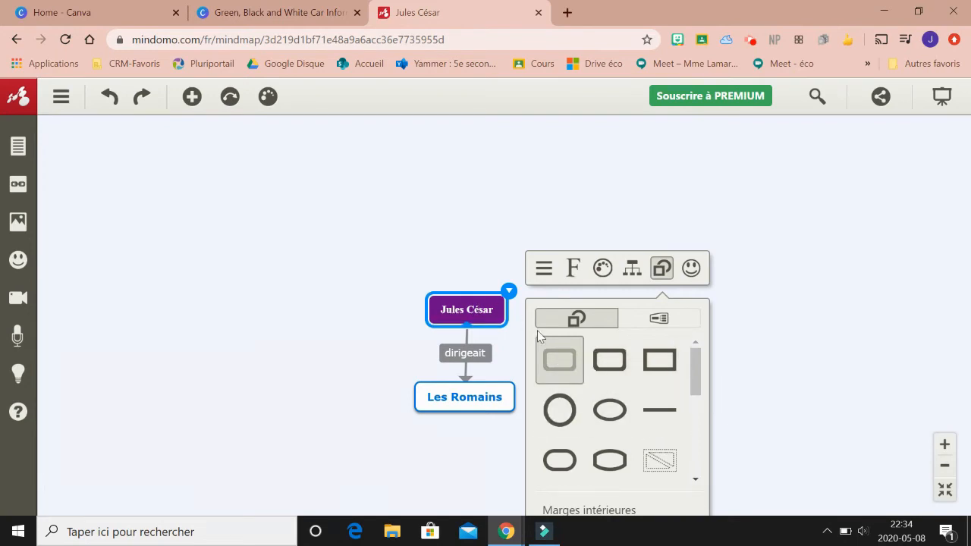
- Move the Les Romains topic to a spot above and to the right of Jules César
left_click(470, 404)
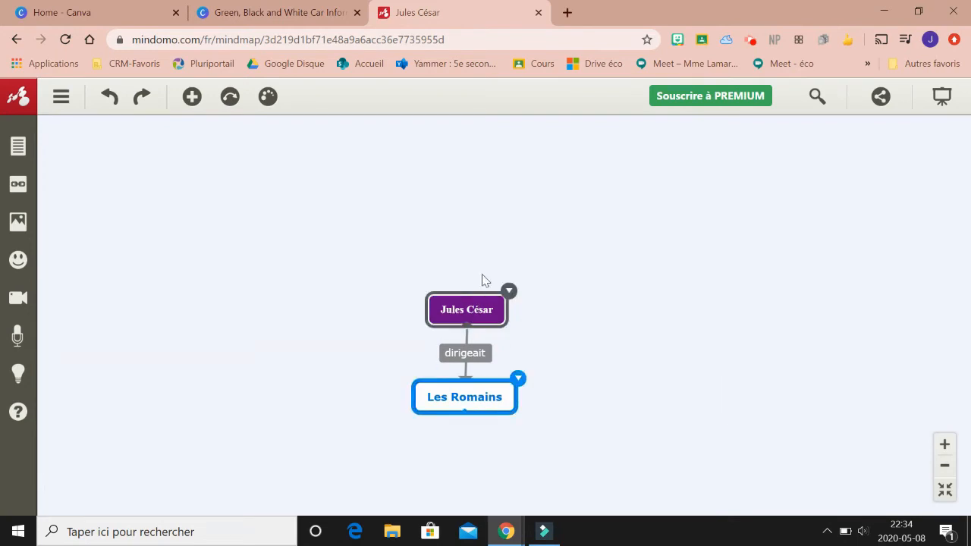
left_click(462, 354)
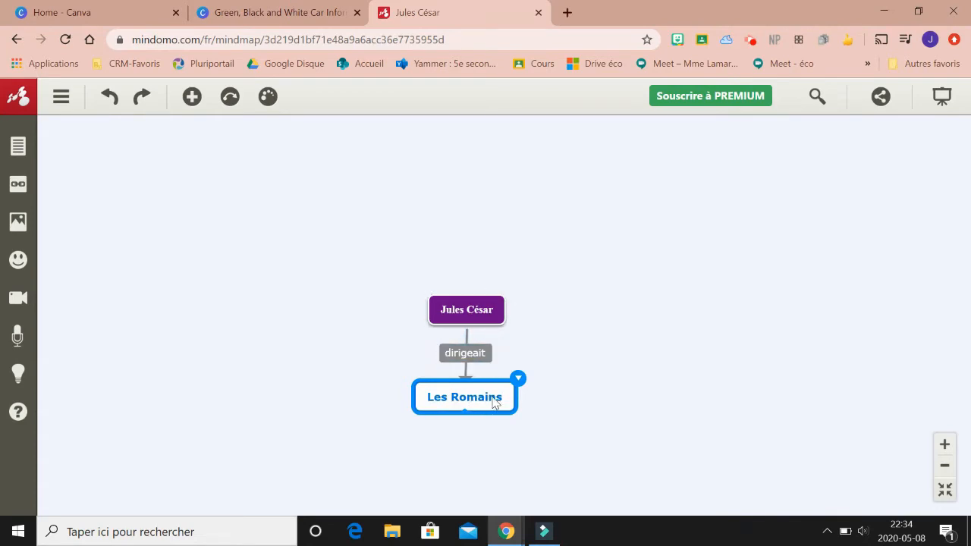
left_click_drag(478, 405, 631, 201)
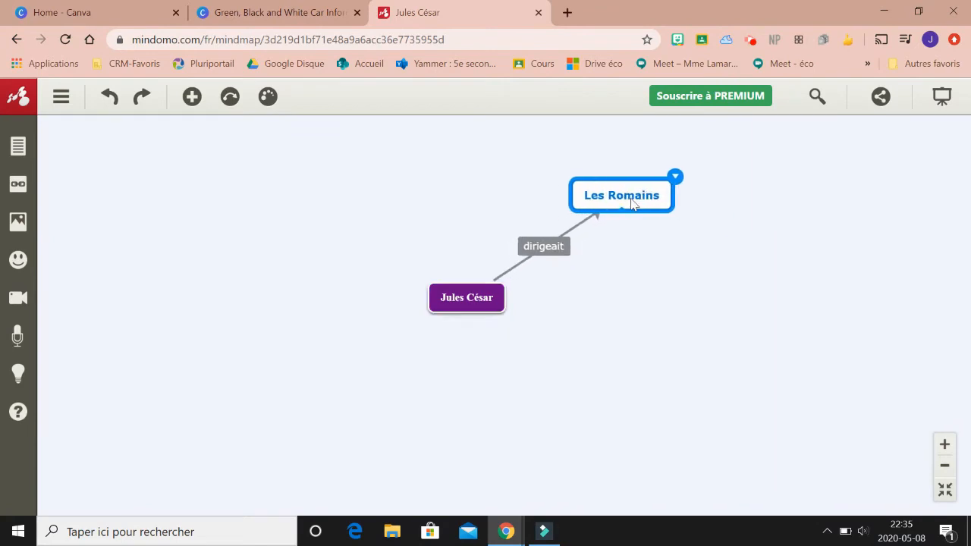
- Add a secondary topic under Les Romains and name it "Aux combat"
left_click(661, 195)
left_click(193, 97)
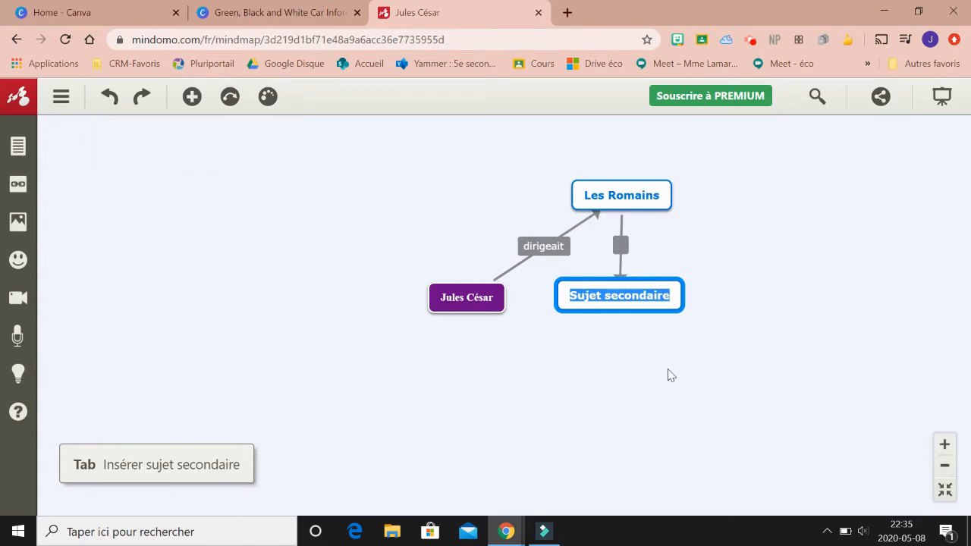
left_click(633, 295)
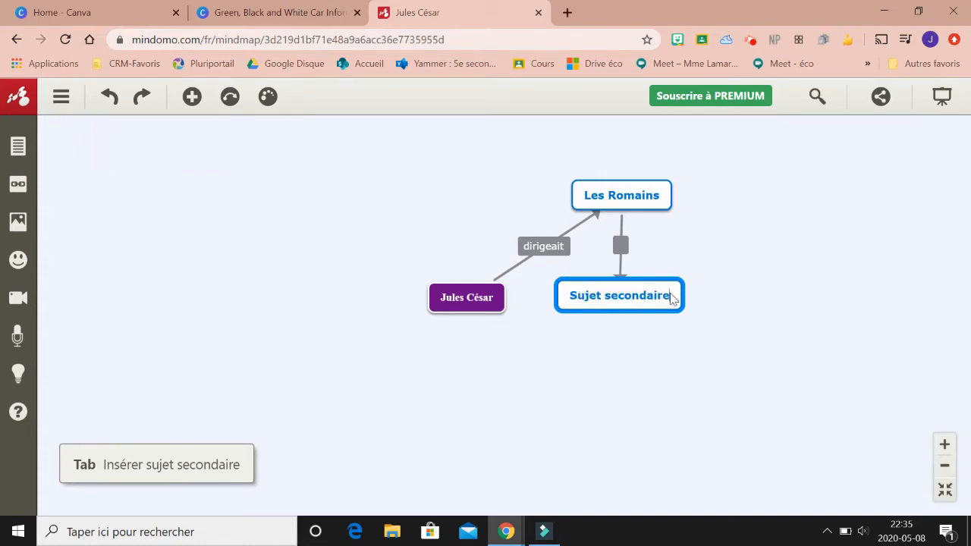
double_click(634, 296)
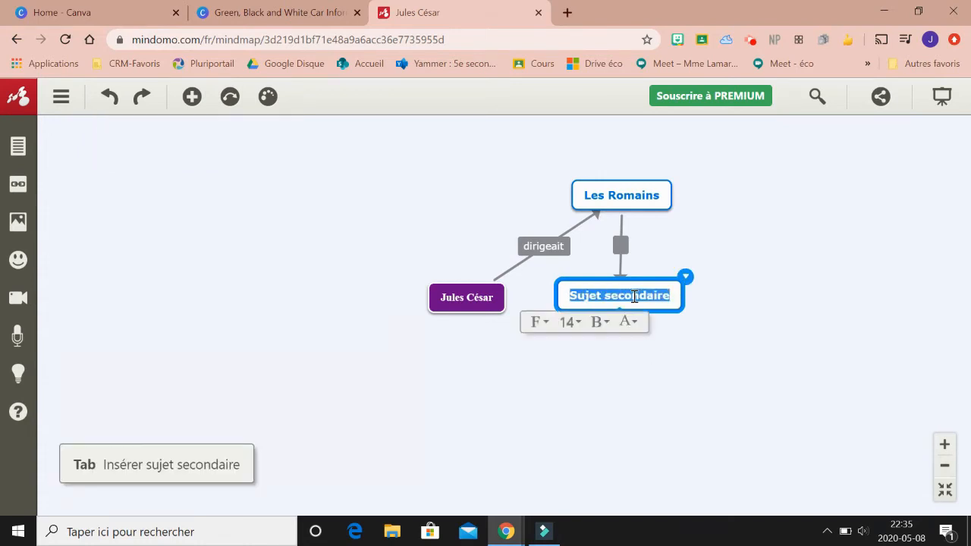
key("BackSpace")
type("Com")
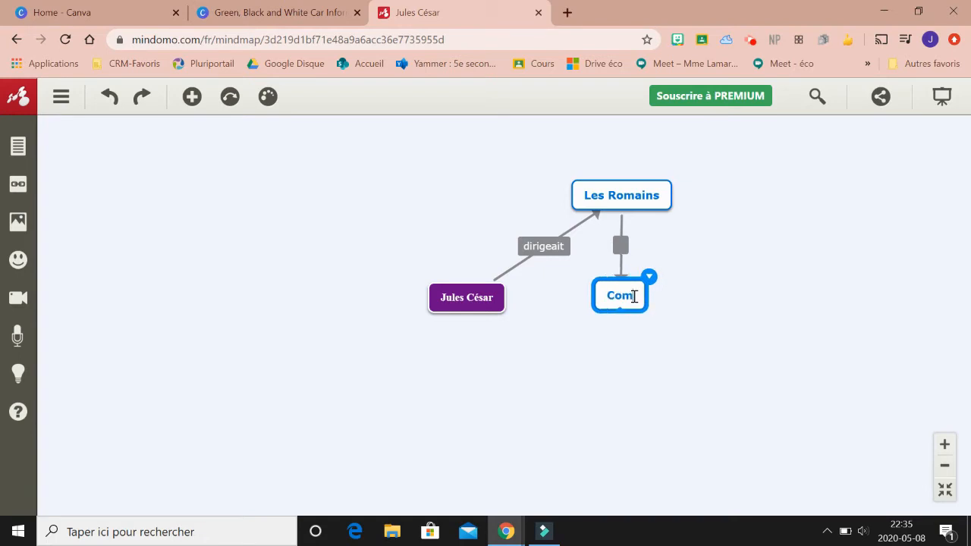
type("and")
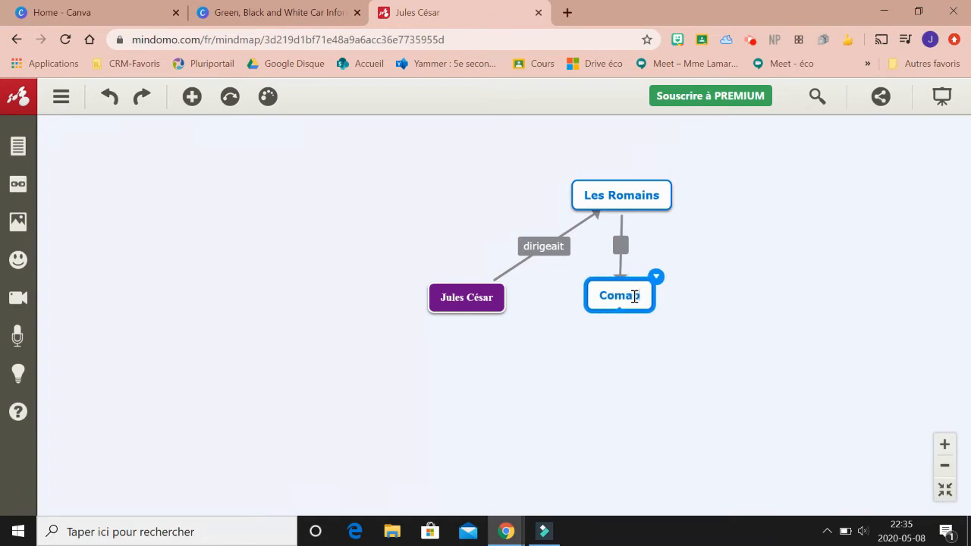
key("BackSpace")
key("BackSpace")
key("BackSpace")
key("BackSpace")
key("BackSpace")
key("BackSpace")
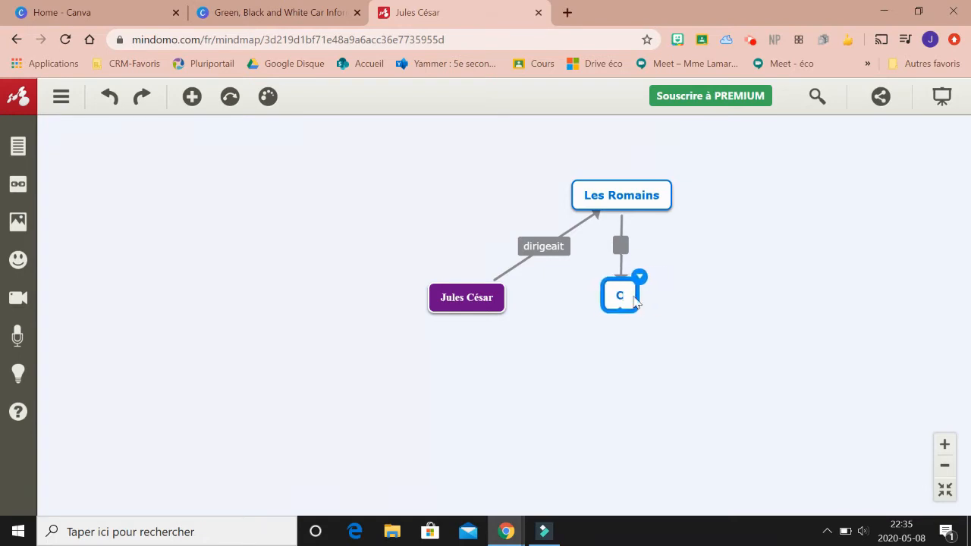
type("a")
key("BackSpace")
type("Aux combat")
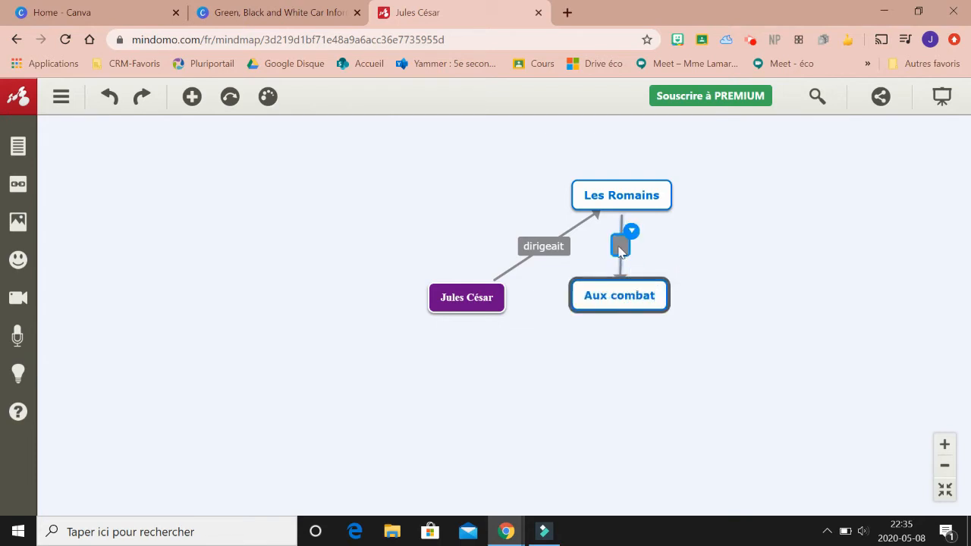
- Correct the name of the topic below Les Romains to "Aux combats"
double_click(646, 294)
left_click(654, 296)
type("s")
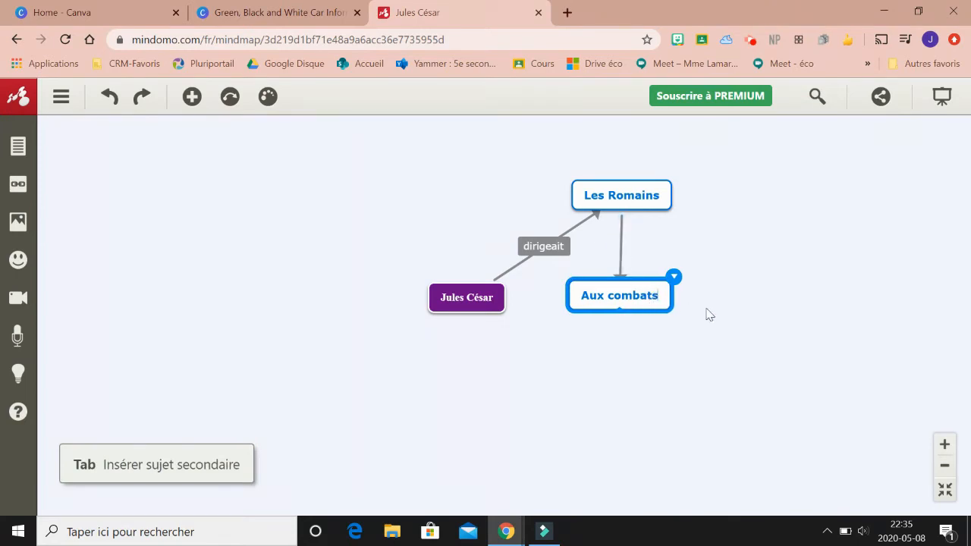
- Label the connector between Les Romains and Aux combats "sont doués"
mouse_move(636, 256)
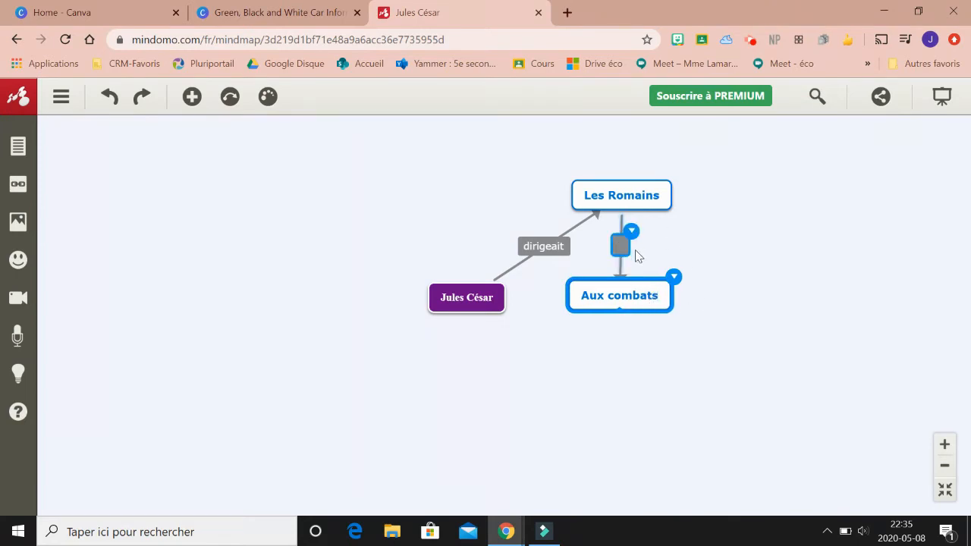
left_click(621, 249)
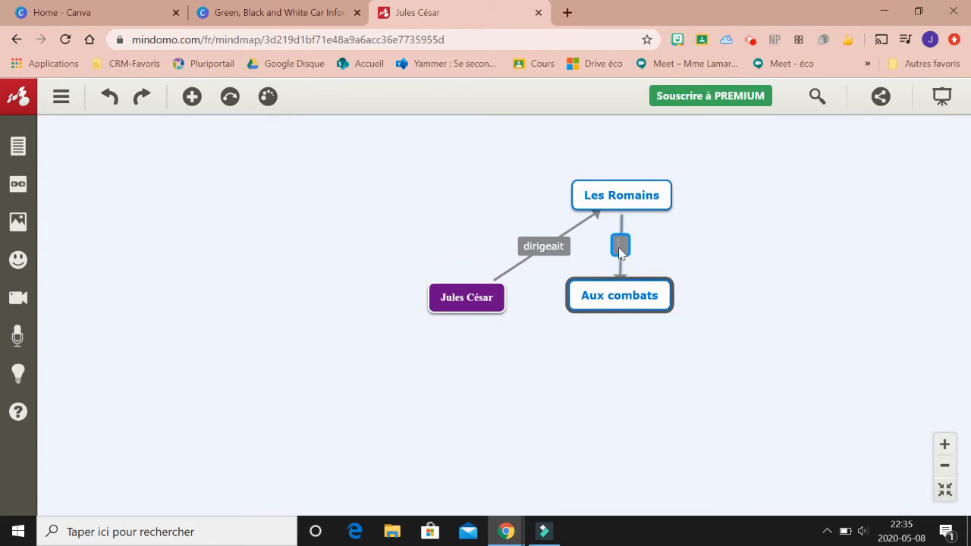
type("sont doués")
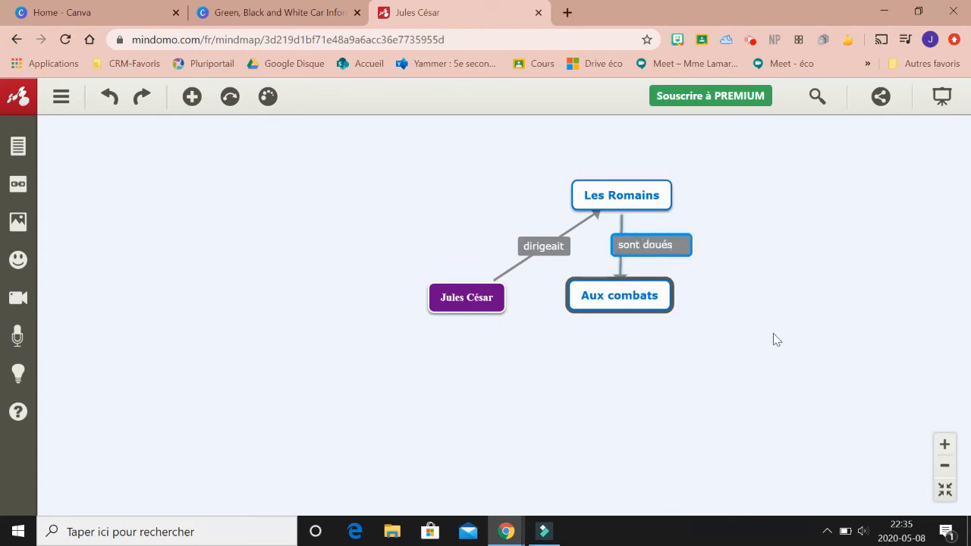
key("Return")
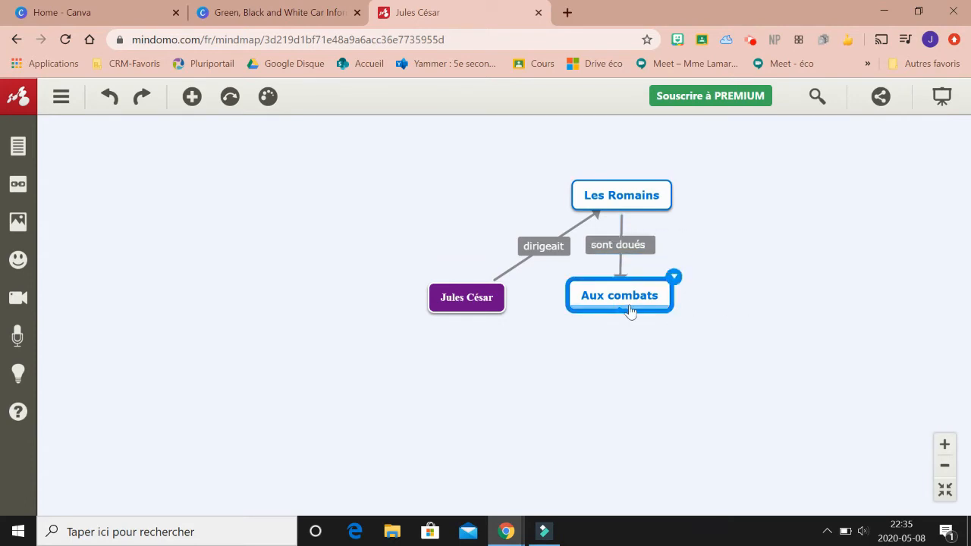
- Rearrange the topics into a vertical column, with Les Romains above Jules César and Aux combats above Les Romains
left_click_drag(607, 301, 659, 114)
left_click_drag(630, 293, 841, 427)
left_click(634, 361)
left_click_drag(634, 361, 484, 273)
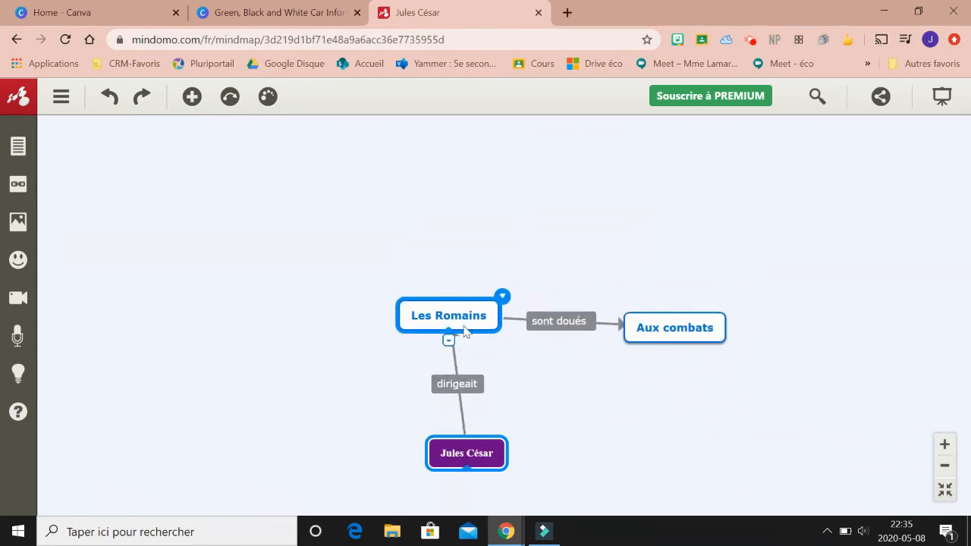
left_click(696, 357)
left_click_drag(695, 357, 464, 241)
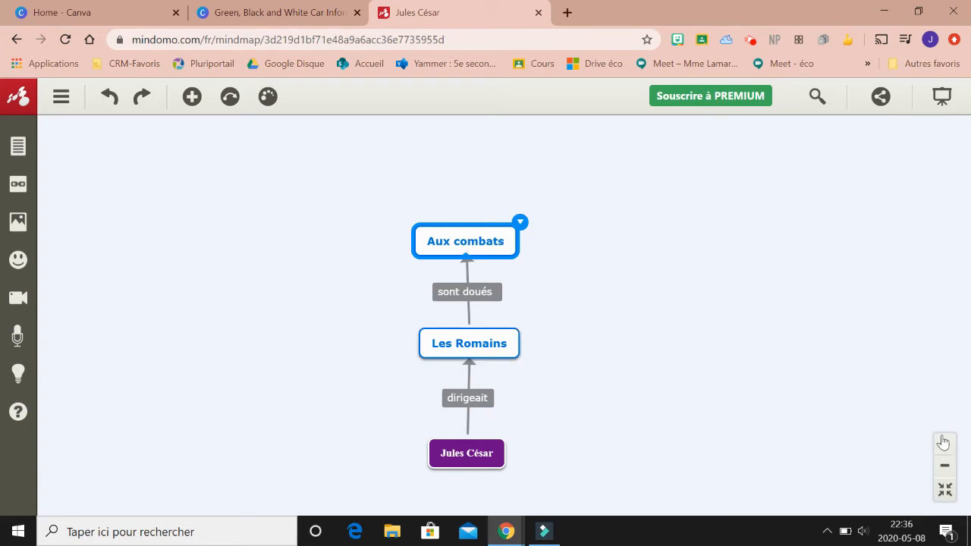
- Add a secondary topic below Jules César and name it "Test"
left_click(945, 468)
left_click(945, 467)
left_click(945, 467)
left_click(945, 468)
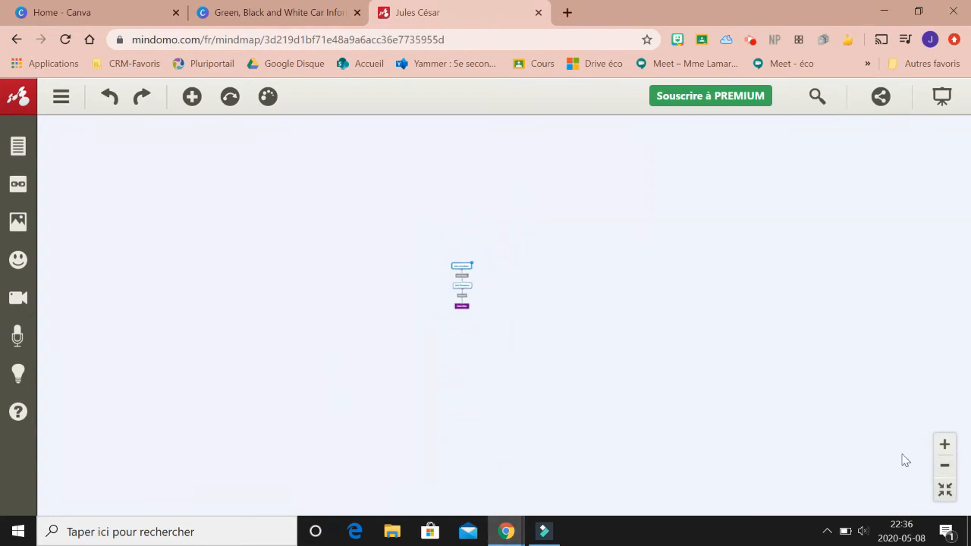
left_click(462, 307)
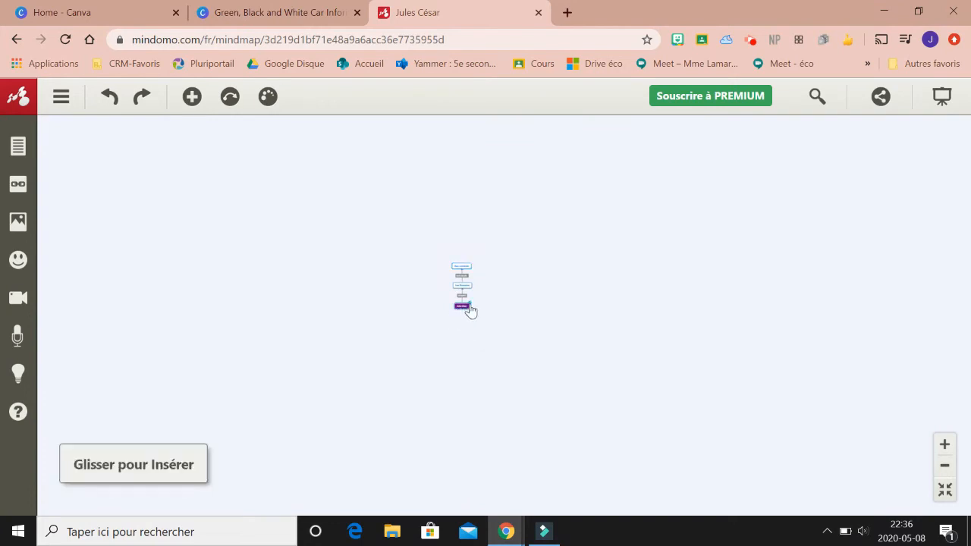
left_click(192, 96)
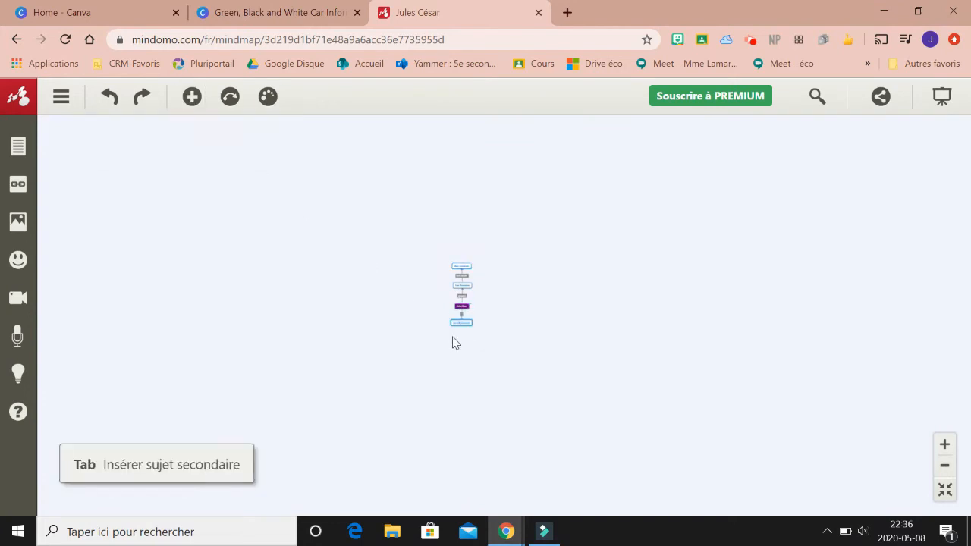
type("Cléo")
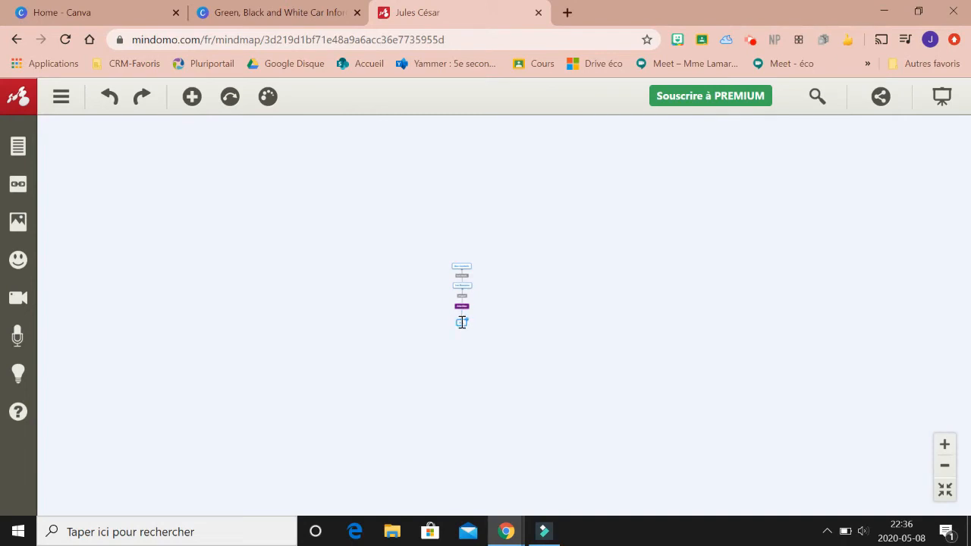
- Insert a secondary topic connected to Test, placed far to its right with its default name
left_click_drag(461, 325, 765, 319)
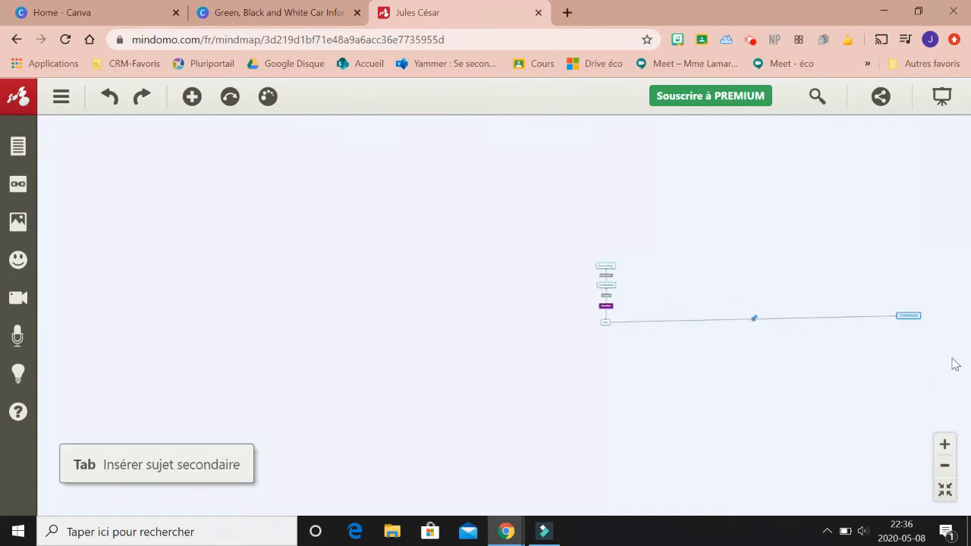
left_click(944, 444)
left_click_drag(852, 370, 356, 270)
left_click_drag(705, 305, 108, 254)
left_click_drag(318, 266, 66, 276)
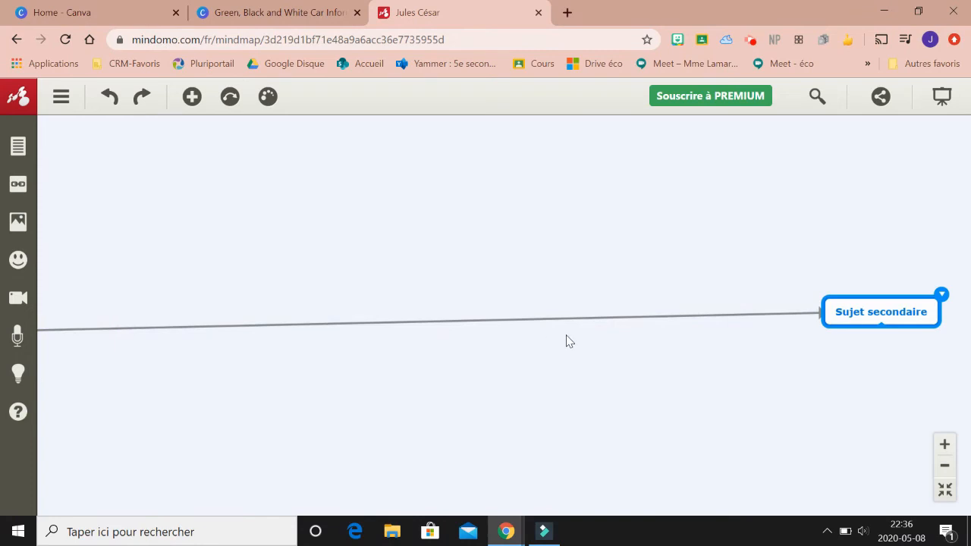
left_click(944, 465)
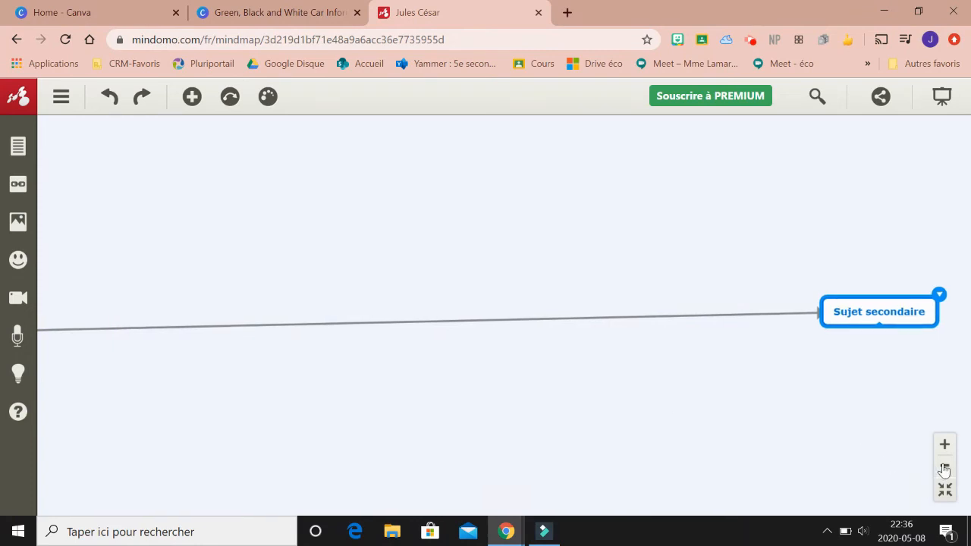
- Copy the map's display link (Lien d'affichage) from the sharing settings
left_click(881, 96)
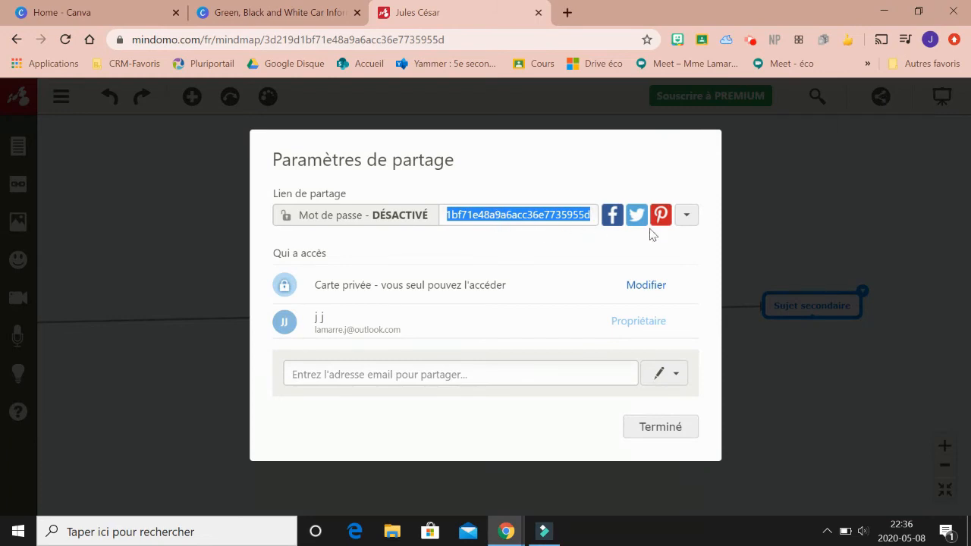
left_click(688, 217)
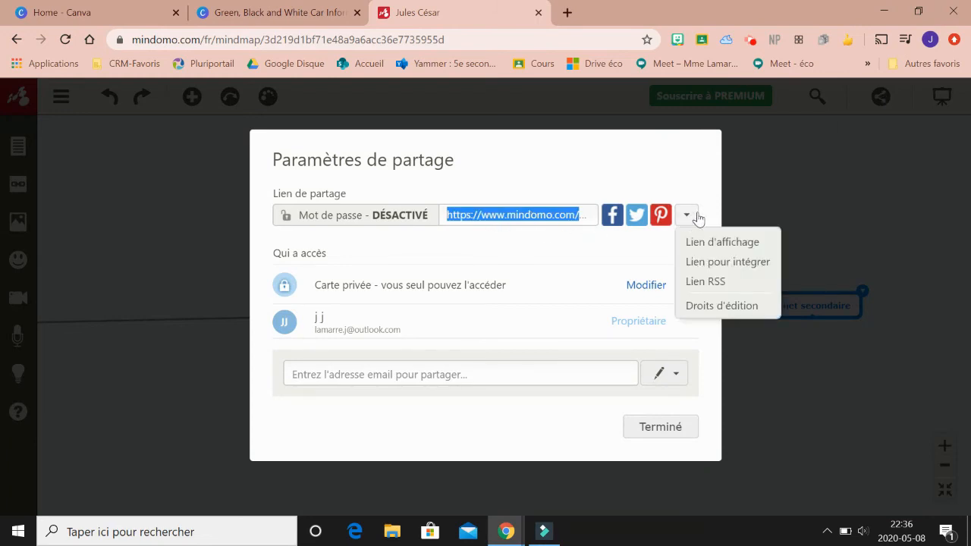
left_click(756, 243)
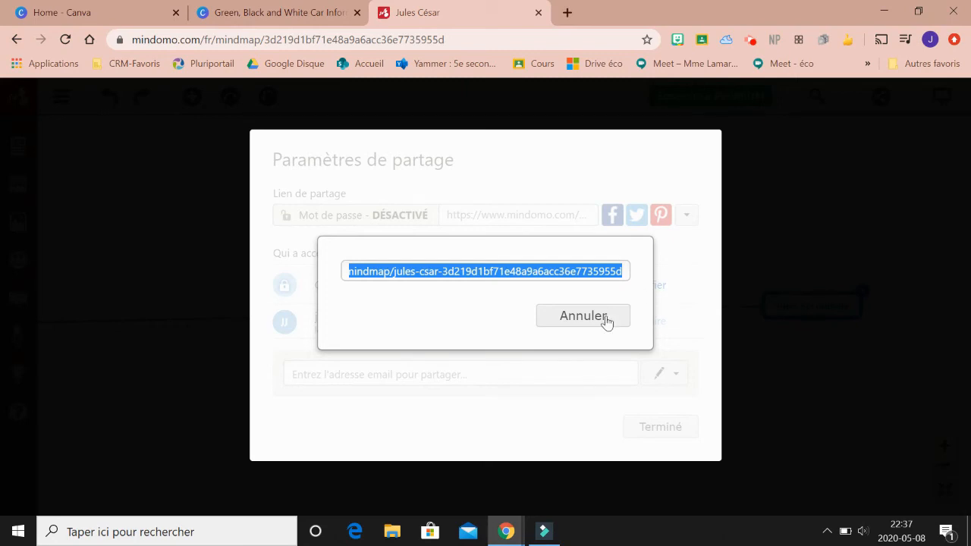
left_click(696, 269)
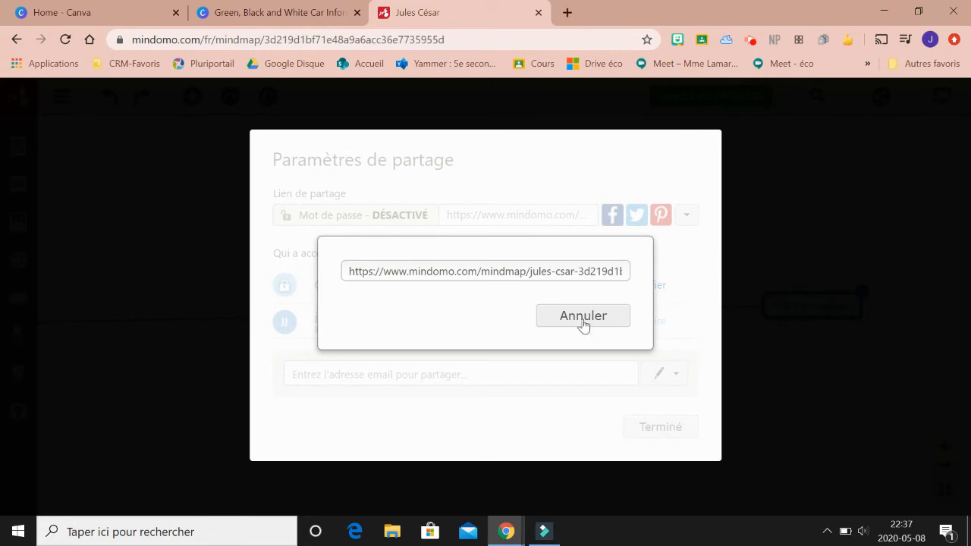
left_click(555, 321)
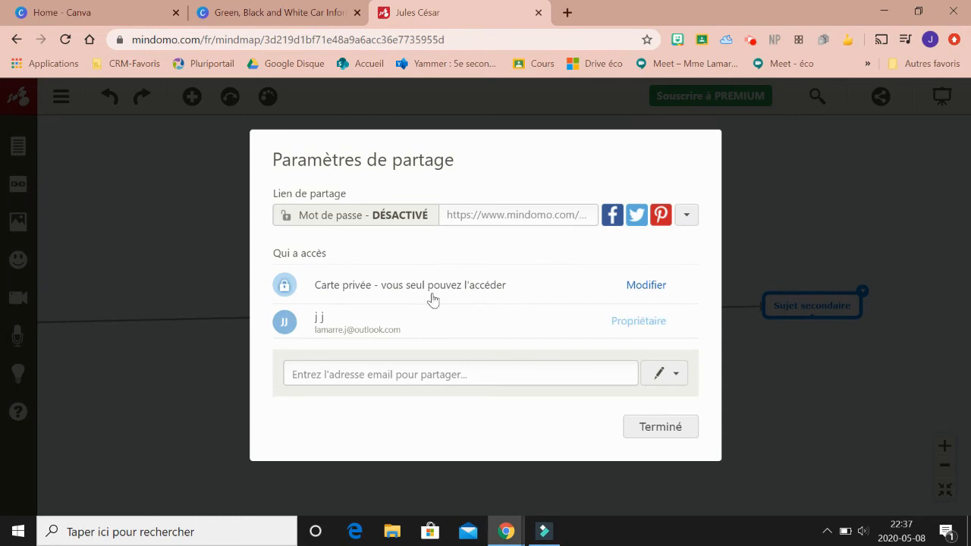
- Change the map's access so anyone with the link can view it, with copying allowed, and save
left_click(641, 291)
left_click(452, 330)
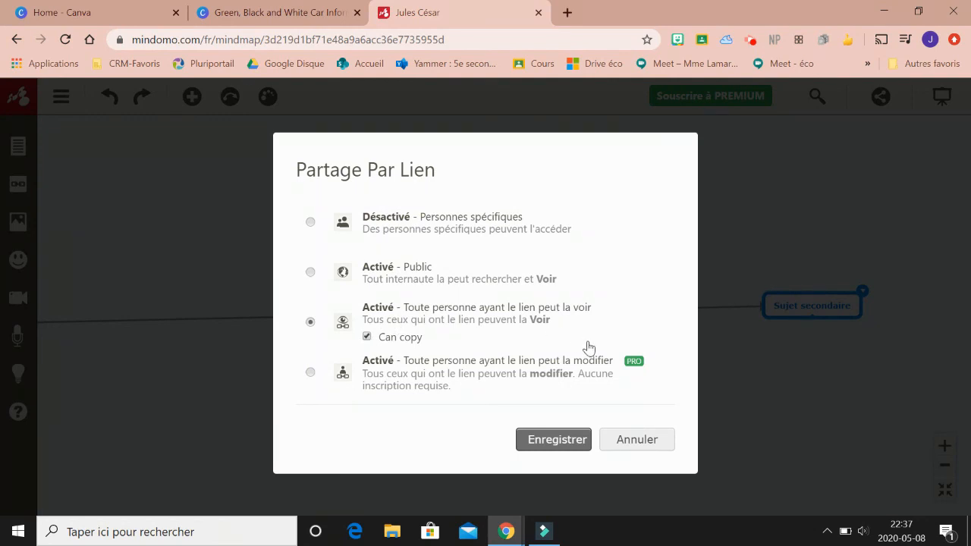
left_click(555, 445)
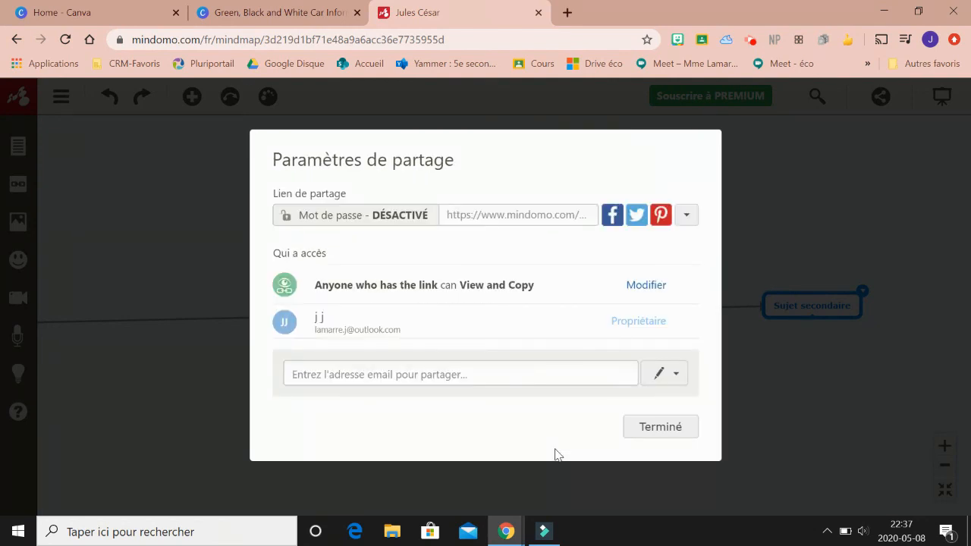
- Load the copied map link in a new private browsing window
key("ctrl+shift+n")
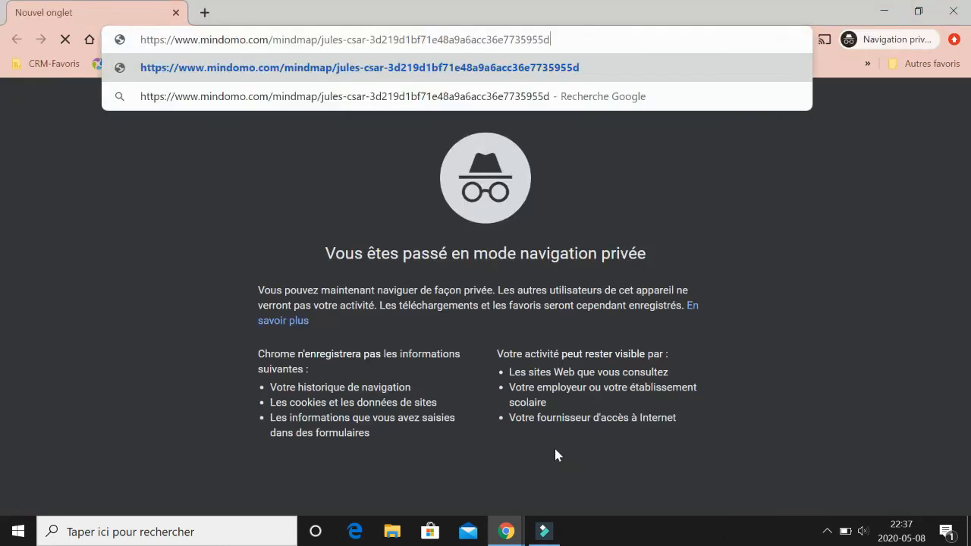
key("Return")
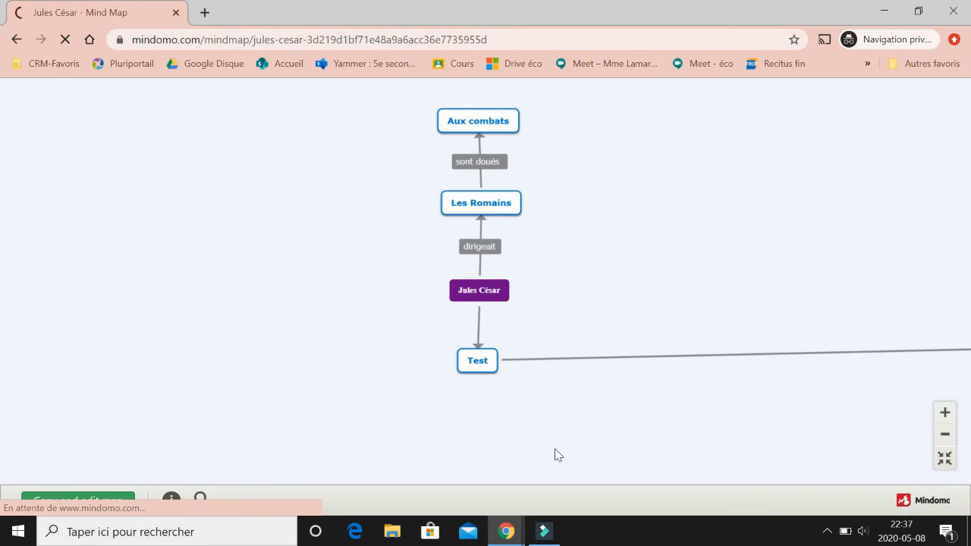
- Examine the shared map's full layout as a visitor sees it, and close the private window
left_click_drag(763, 271, 256, 286)
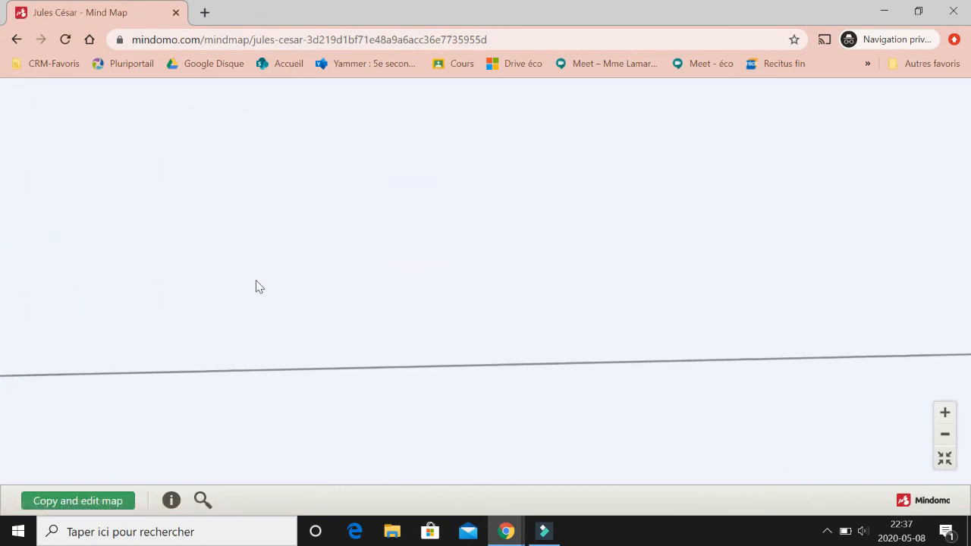
left_click_drag(757, 255, 799, 226)
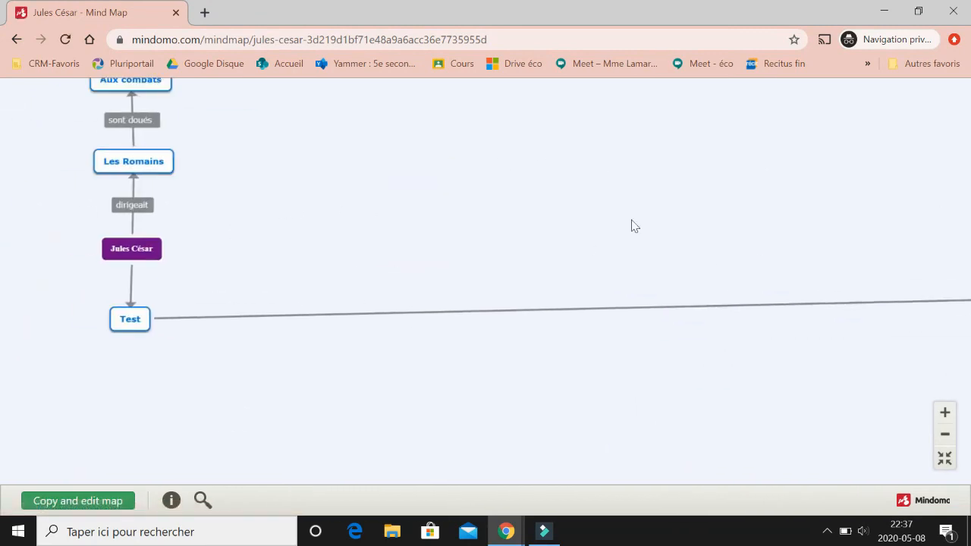
left_click_drag(369, 206, 741, 301)
left_click(945, 434)
left_click(945, 434)
left_click(945, 434)
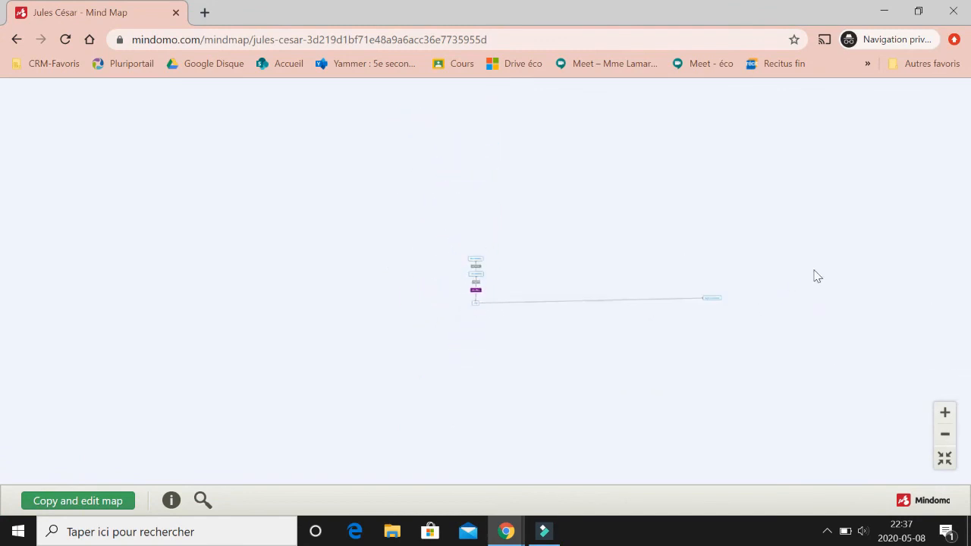
left_click(944, 413)
left_click(944, 412)
left_click(945, 413)
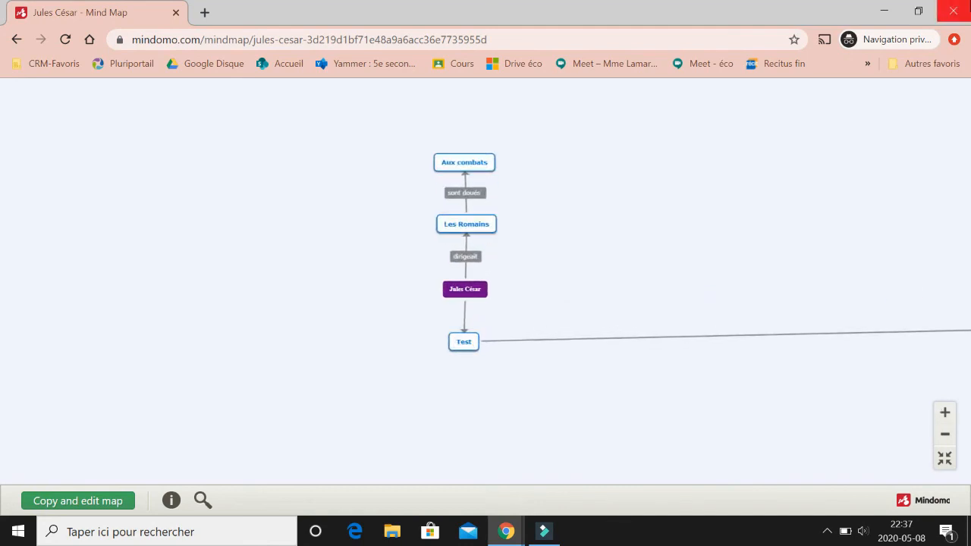
left_click(960, 14)
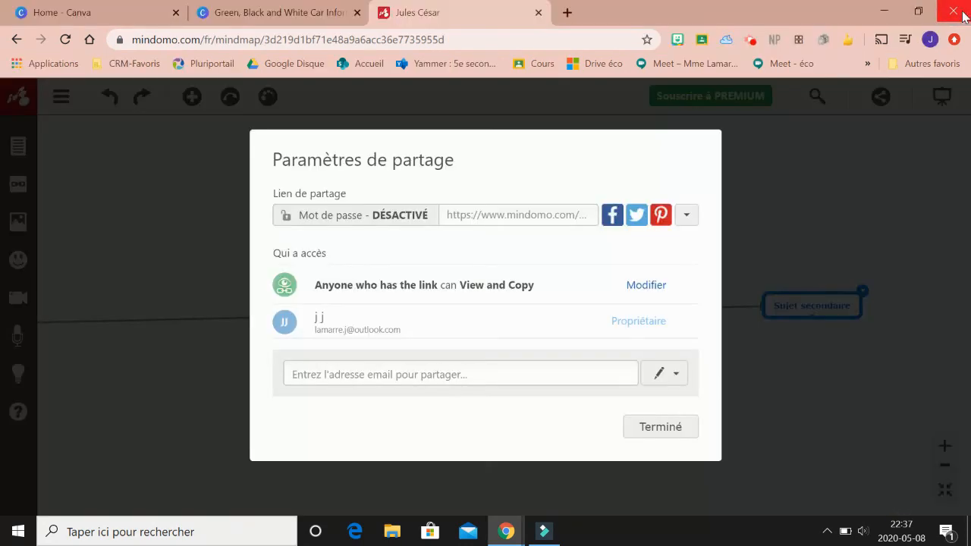
- Finish the sharing settings and leave the map for the Mindomo dashboard
left_click(660, 430)
left_click(944, 467)
left_click_drag(228, 380, 724, 415)
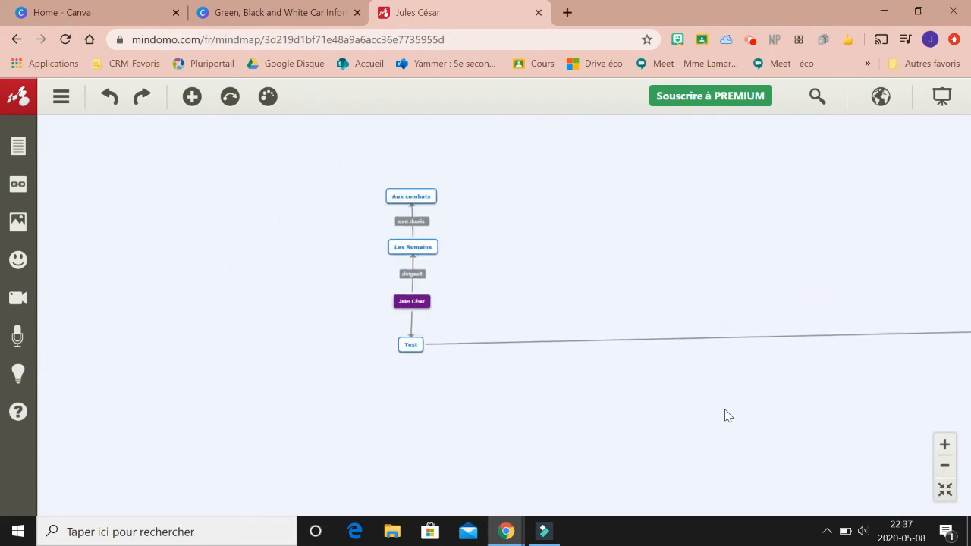
left_click(21, 90)
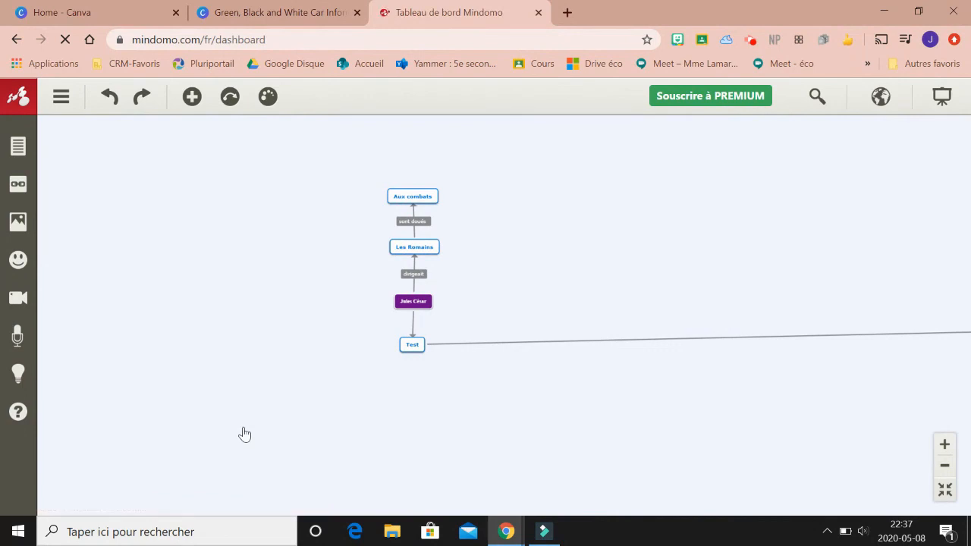